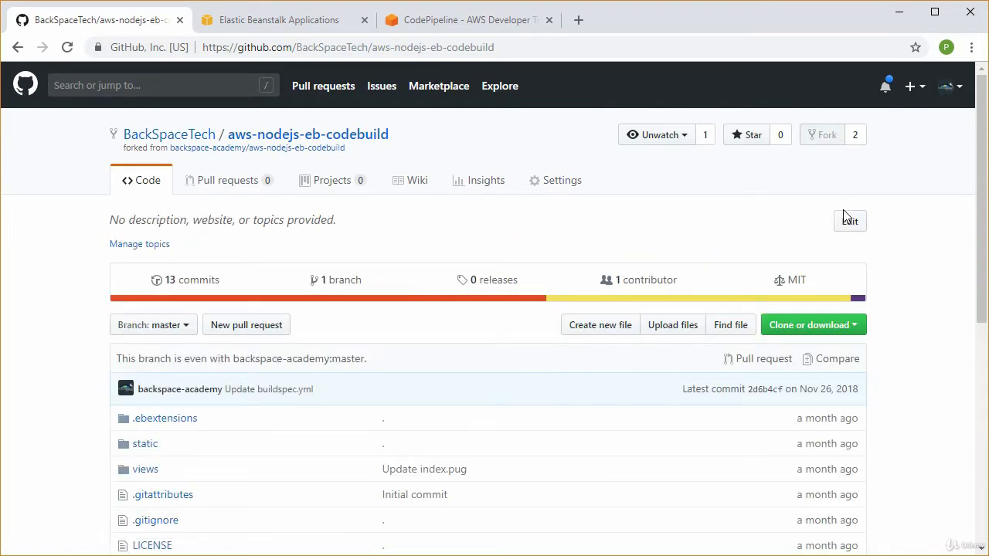
# Download the aws-nodejs-eb-codebuild repository from GitHub as a ZIP archive
pyautogui.click(858, 326)
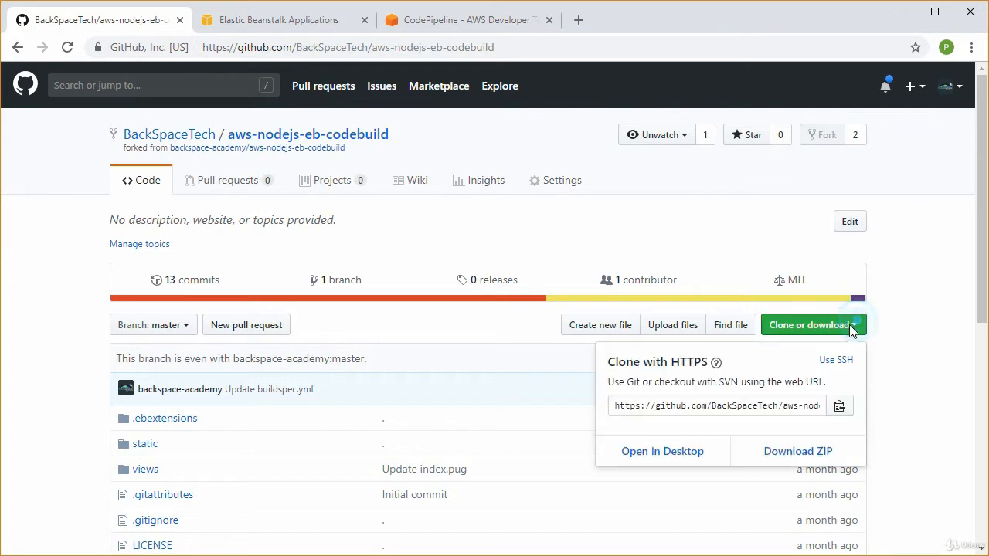
pyautogui.click(804, 453)
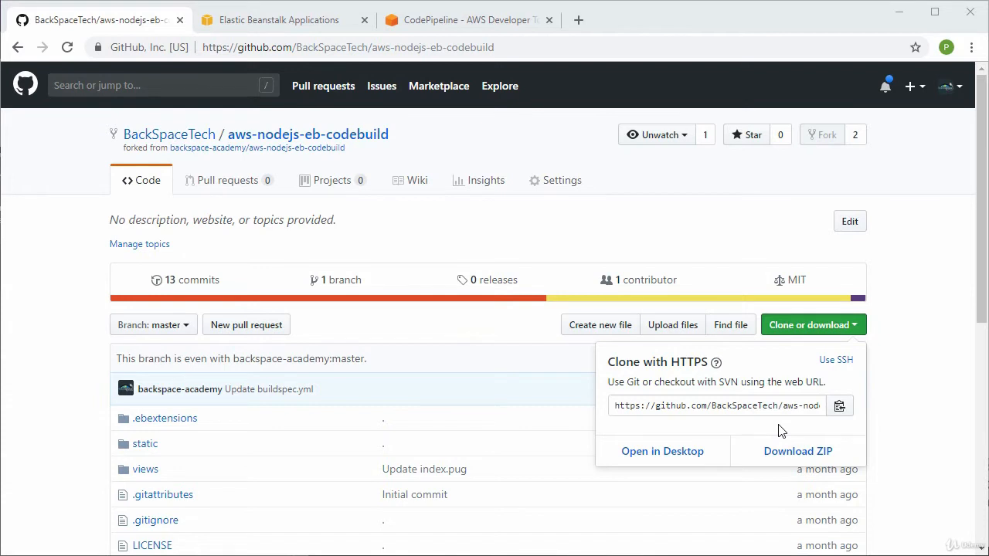
pyautogui.click(912, 384)
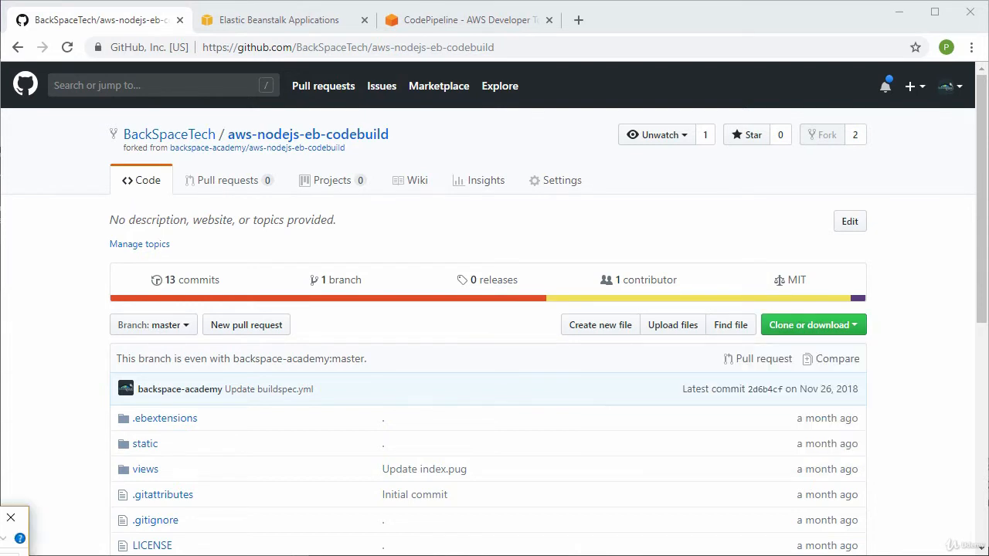
# Extract the downloaded aws-nodejs-eb-codebuild-master (1).zip archive to its default folder in Downloads
pyautogui.click(20, 541)
pyautogui.moveTo(512, 374)
pyautogui.mouseDown()
pyautogui.moveTo(677, 202)
pyautogui.moveTo(521, 146)
pyautogui.mouseUp()
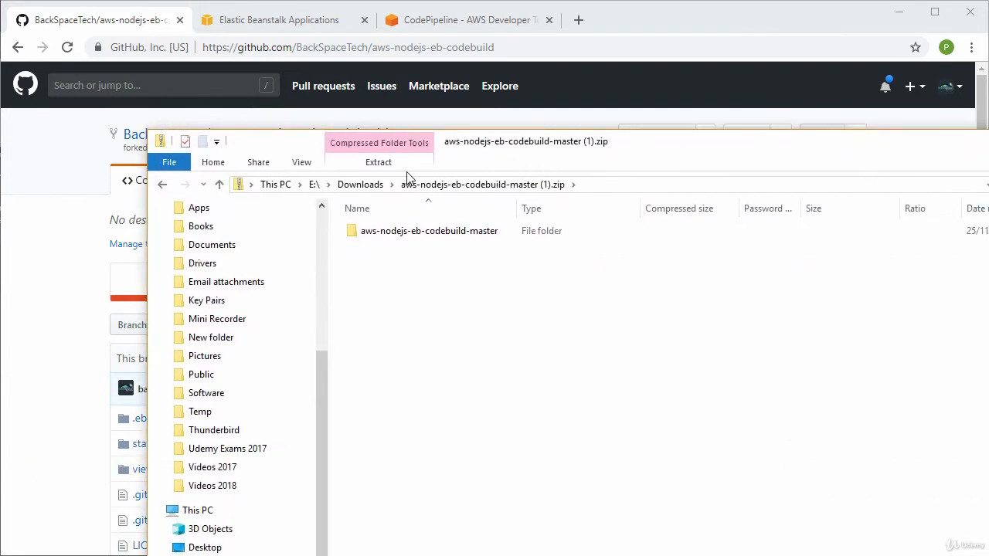
pyautogui.click(385, 166)
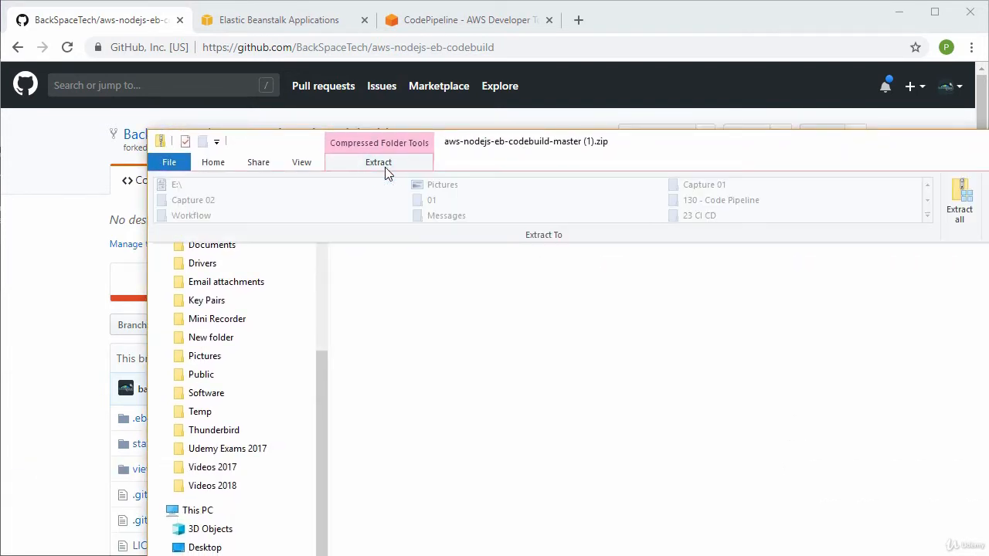
pyautogui.click(958, 207)
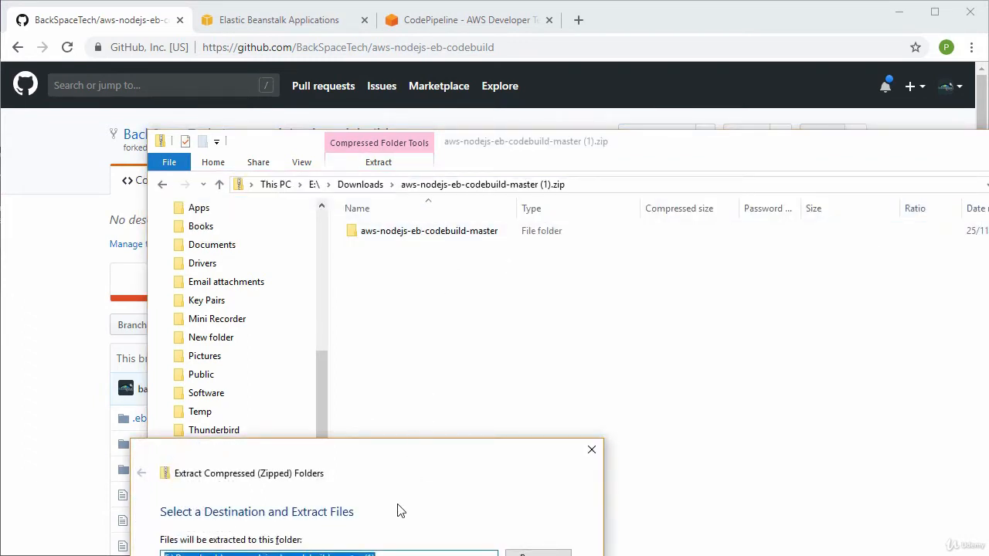
pyautogui.press('Return')
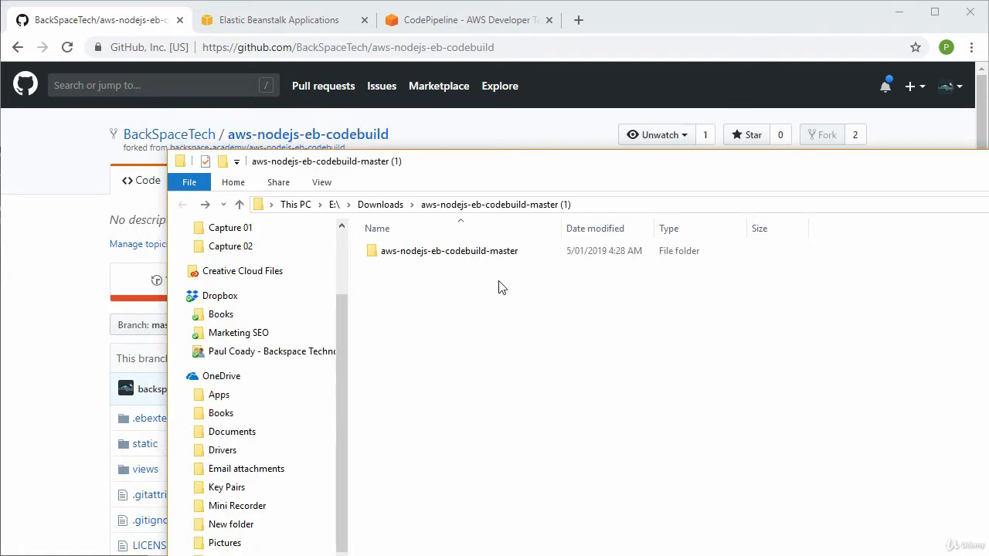
# Compress all files and folders inside the extracted aws-nodejs-eb-codebuild-master folder into app.zip
pyautogui.doubleClick(453, 251)
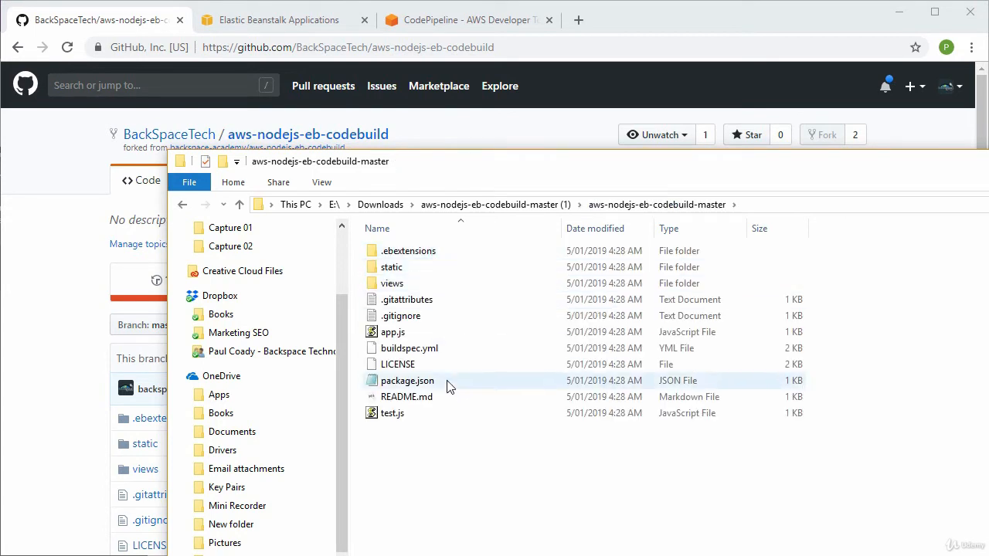
pyautogui.moveTo(446, 426); pyautogui.dragTo(373, 254)
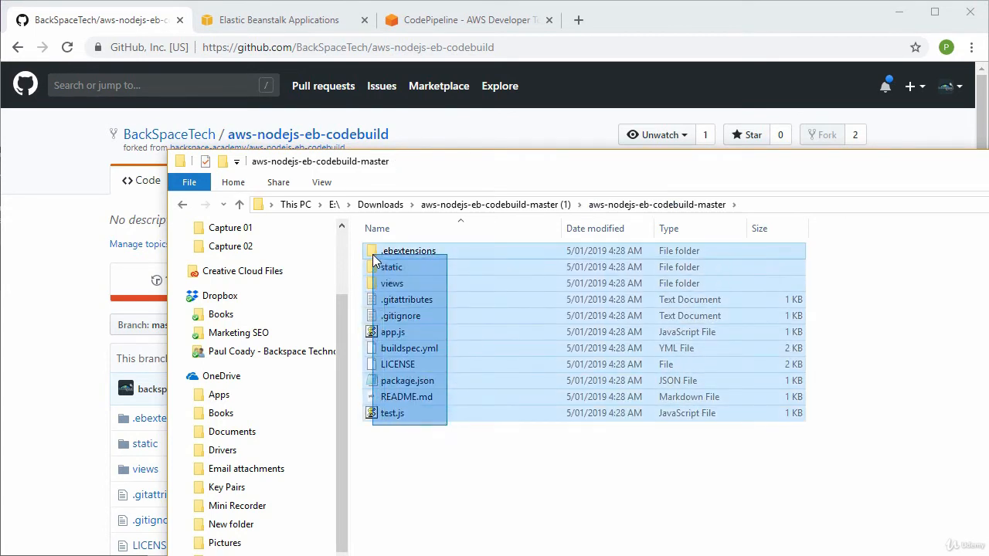
pyautogui.rightClick(386, 332)
pyautogui.click(267, 460)
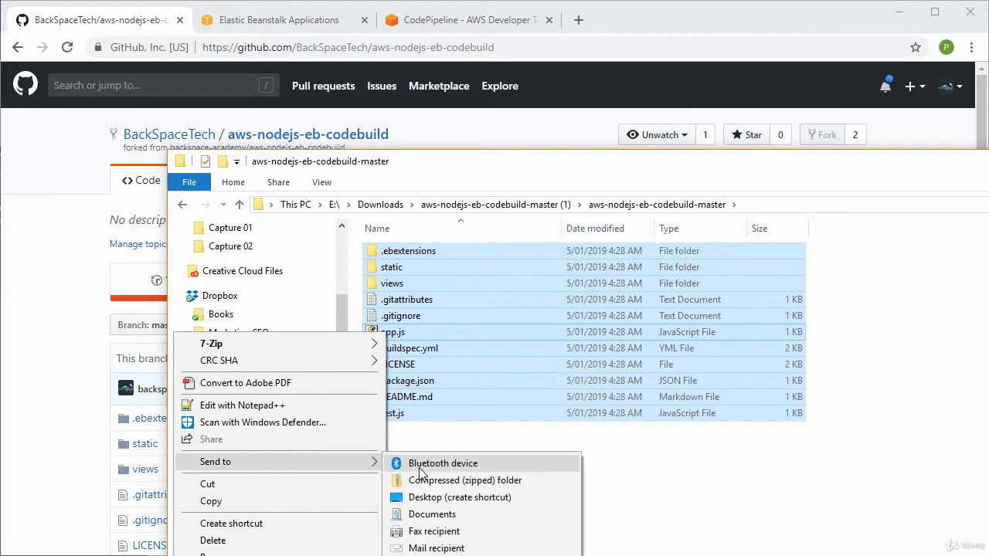
pyautogui.click(451, 481)
pyautogui.click(553, 494)
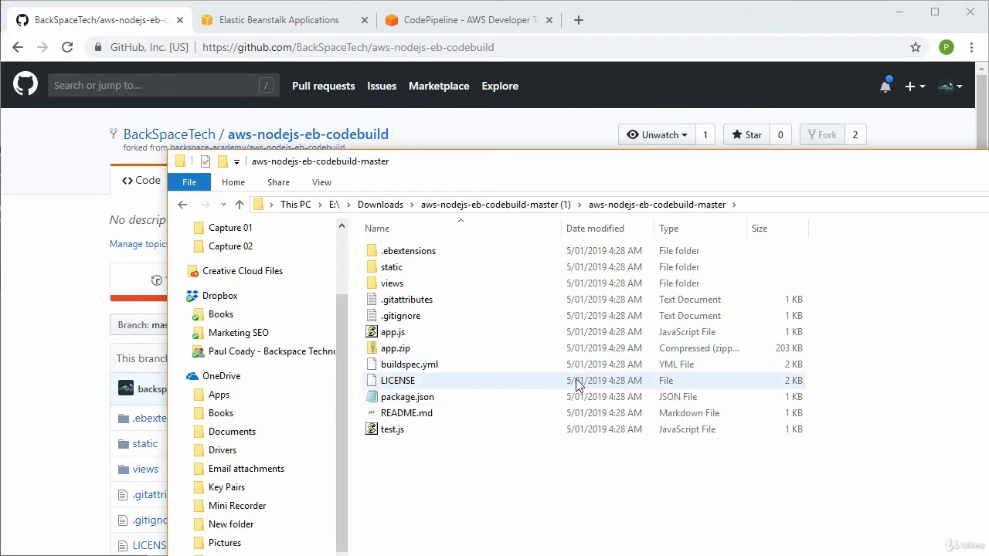
pyautogui.moveTo(673, 160); pyautogui.dragTo(0, 555)
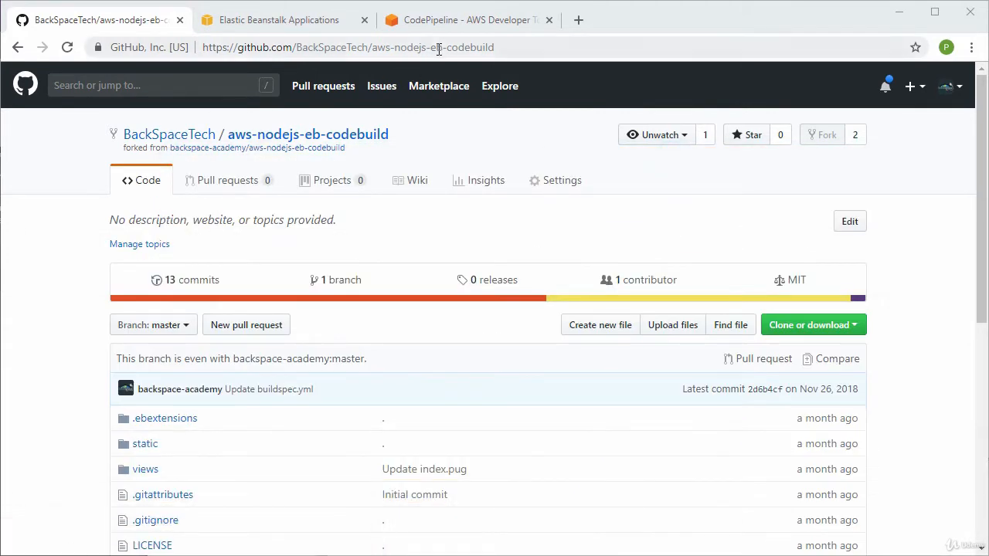
# Switch to the Elastic Beanstalk console and create a new application named backspace-codebuild
pyautogui.click(298, 22)
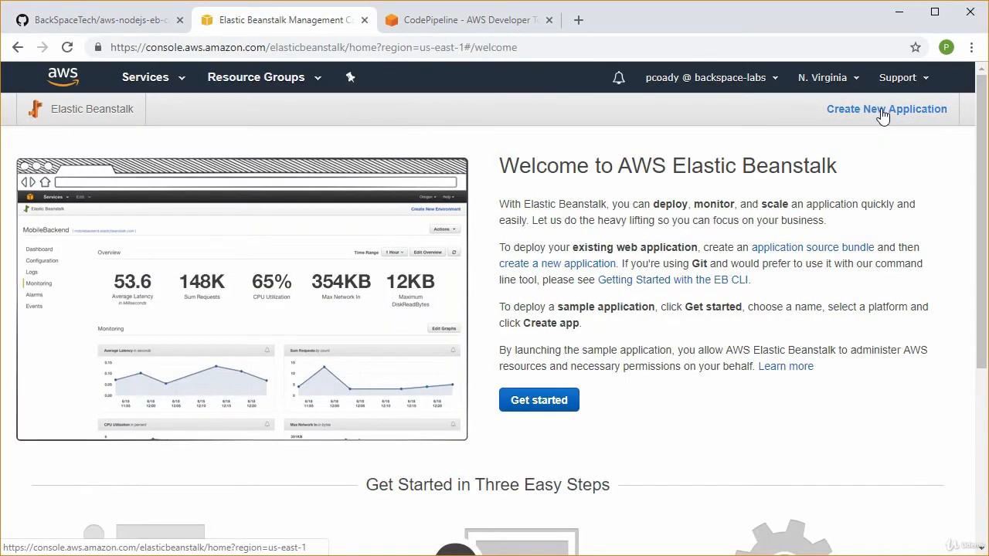
pyautogui.click(883, 115)
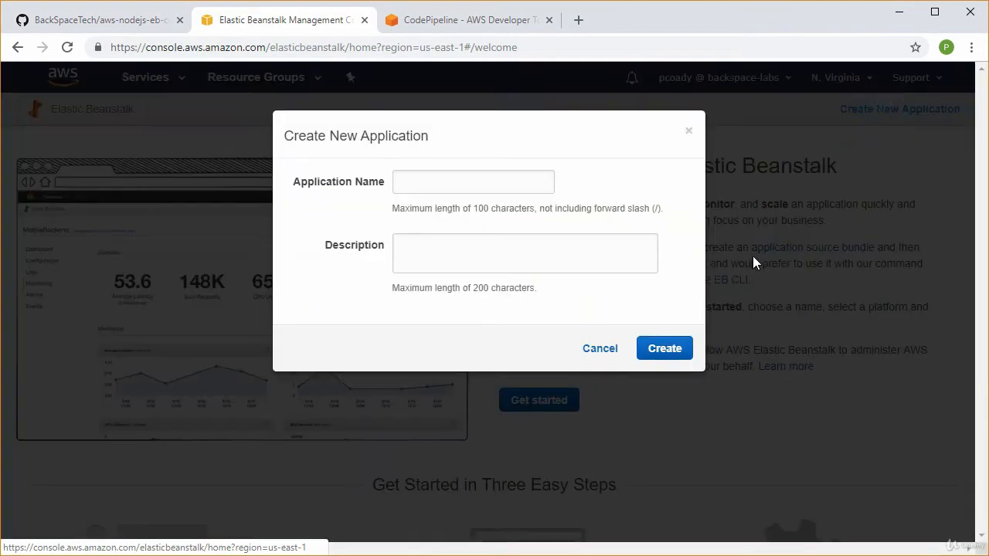
pyautogui.click(432, 183)
pyautogui.write('backspace-codebu')
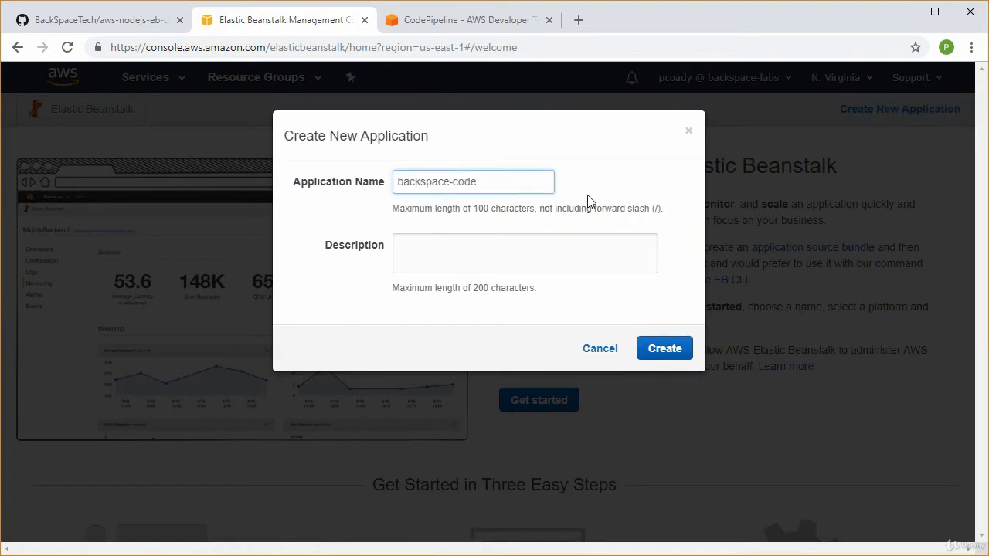
pyautogui.write('ild')
pyautogui.click(676, 351)
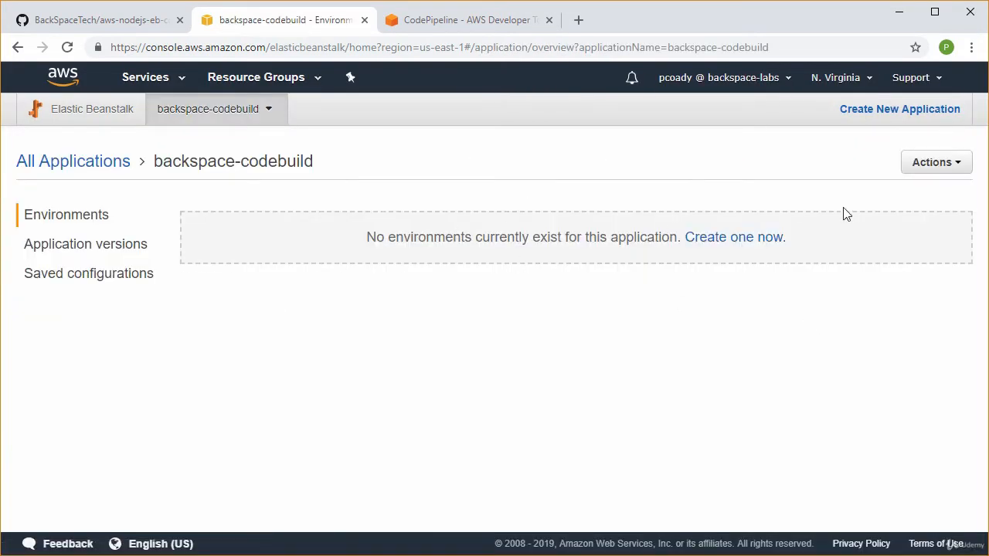
# Start a new web server environment for backspace-codebuild and choose the preconfigured Node.js platform
pyautogui.click(963, 167)
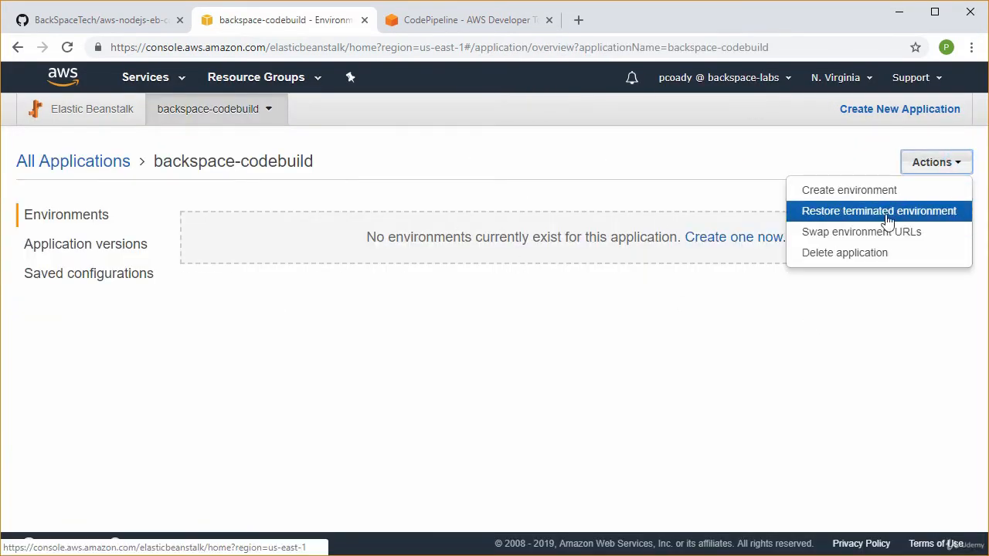
pyautogui.click(871, 198)
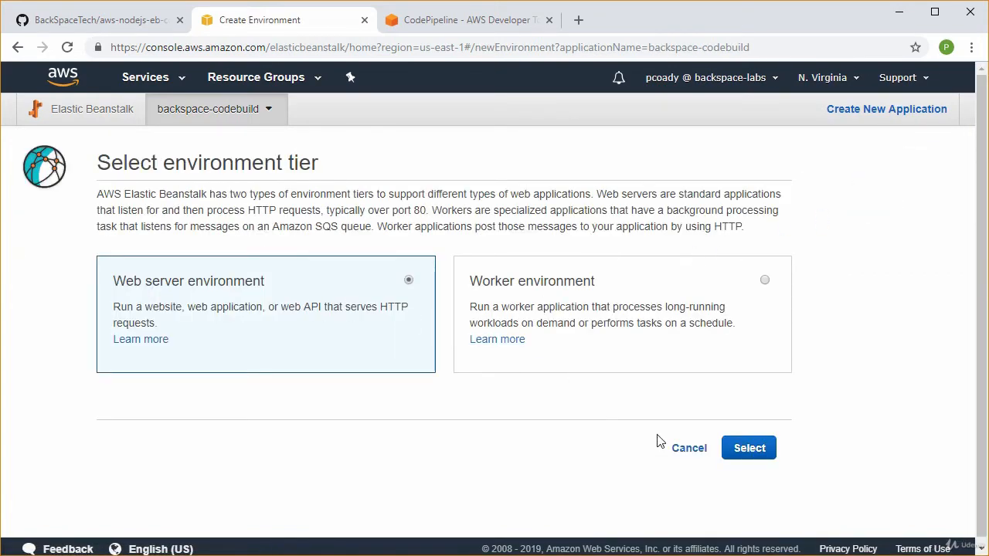
pyautogui.click(749, 448)
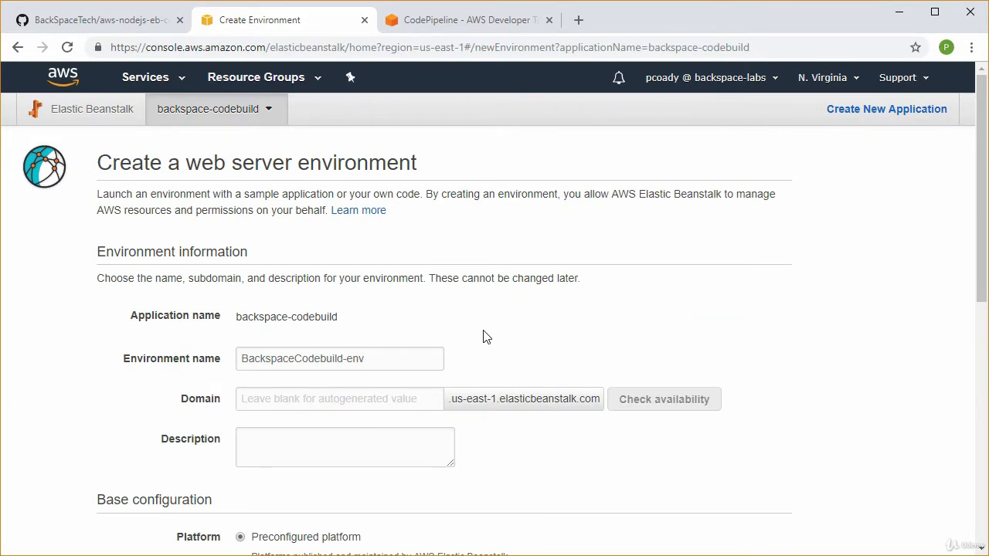
pyautogui.scroll(-3, 563, 327)
pyautogui.click(409, 353)
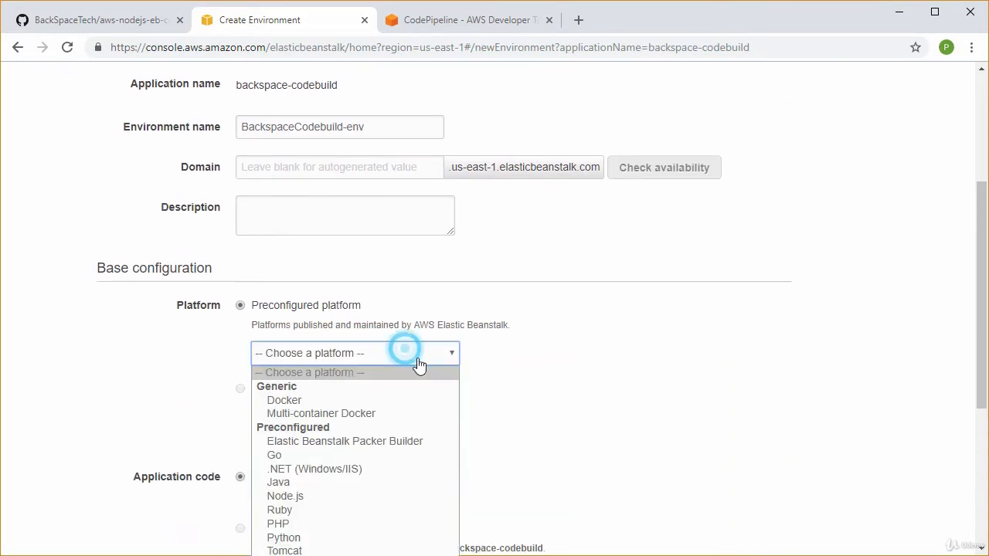
pyautogui.click(345, 494)
pyautogui.scroll(-1, 601, 428)
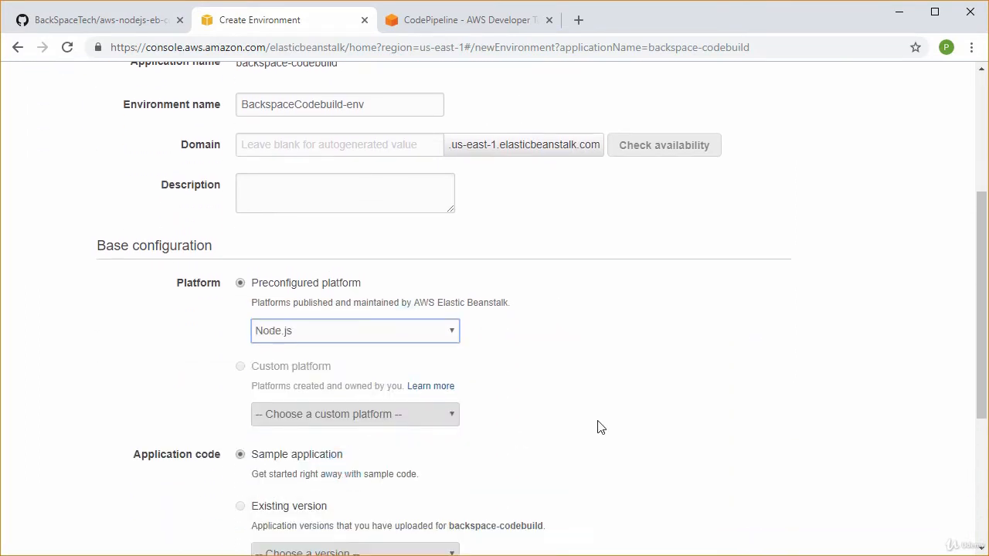
# Set the environment's application code to an uploaded source bundle and open the file selection for a local file
pyautogui.scroll(-3, 601, 427)
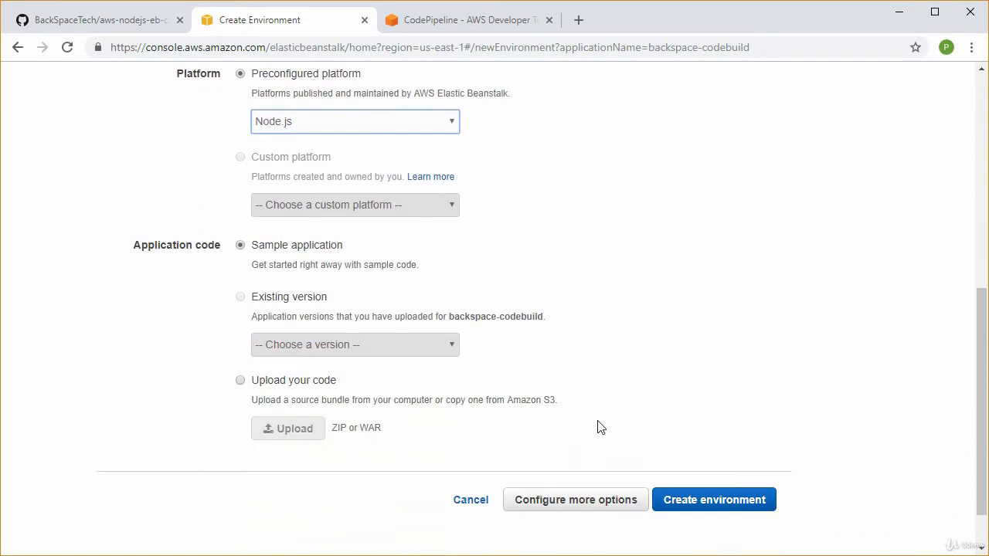
pyautogui.click(240, 381)
pyautogui.click(275, 432)
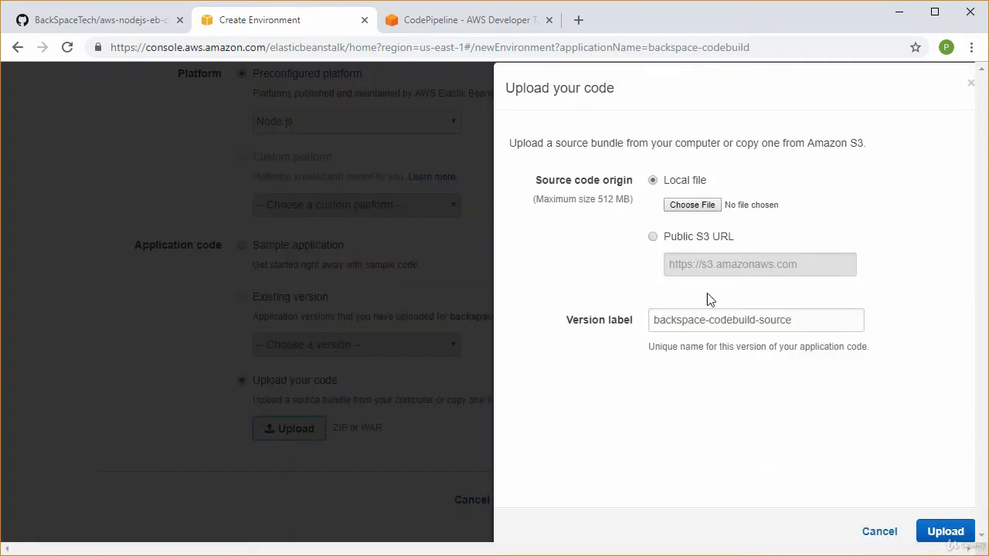
pyautogui.click(700, 207)
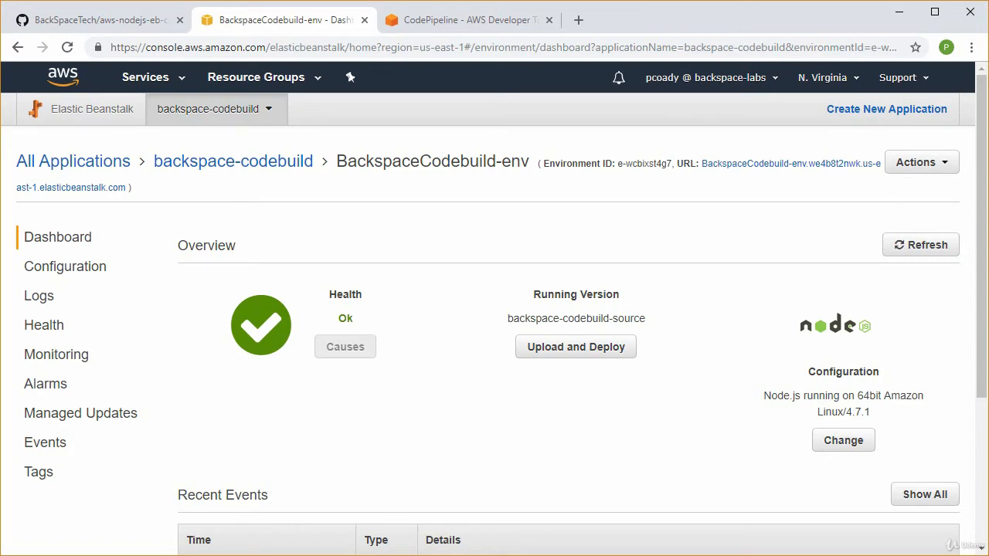
# Open buildspec.yml from the extracted project folder in Notepad++
pyautogui.moveTo(0, 347); pyautogui.dragTo(471, 73)
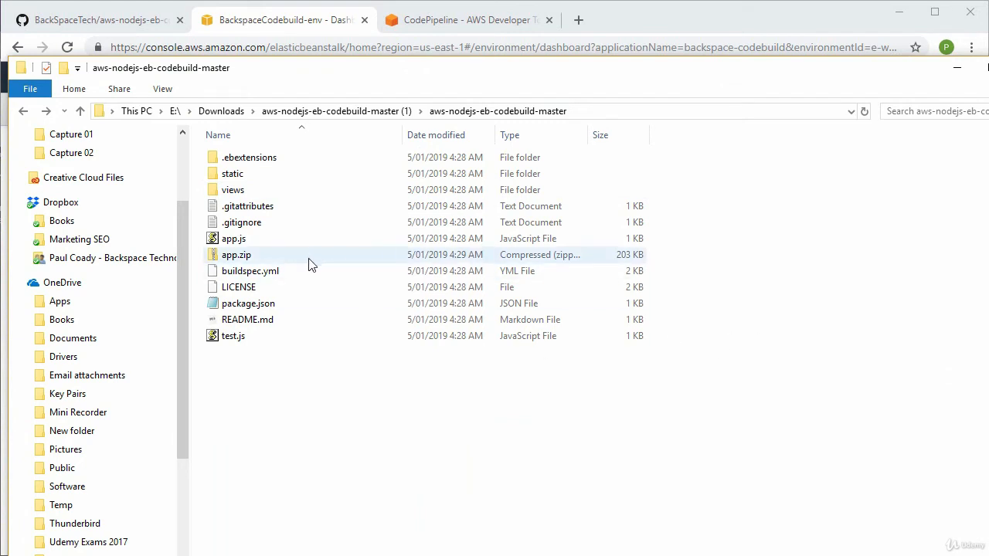
pyautogui.click(267, 274)
pyautogui.rightClick(268, 275)
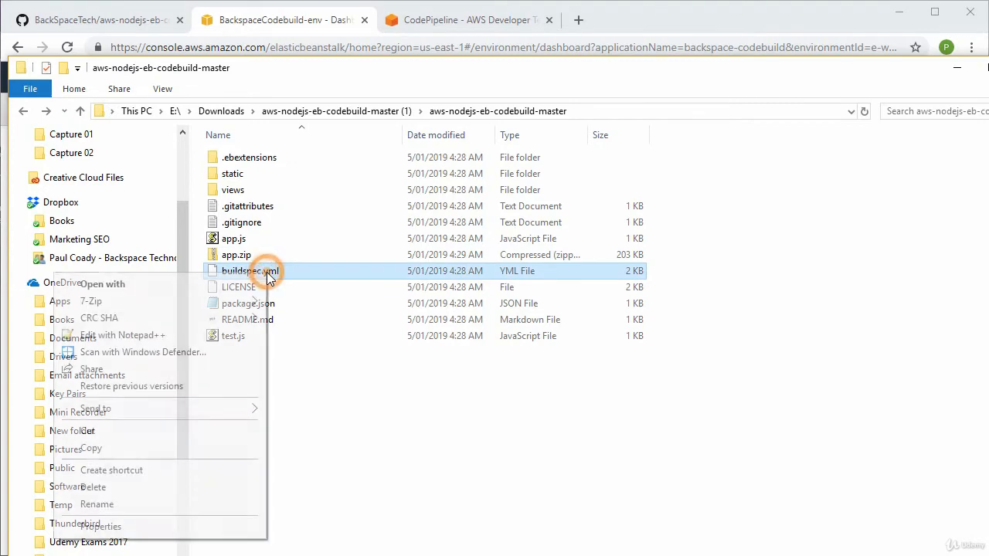
pyautogui.click(195, 334)
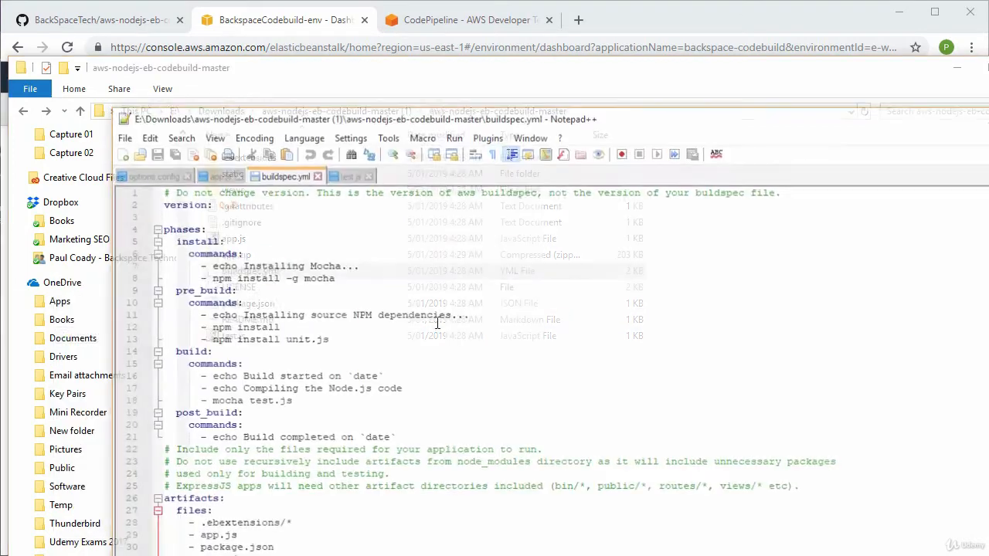
pyautogui.moveTo(630, 118); pyautogui.dragTo(603, 86)
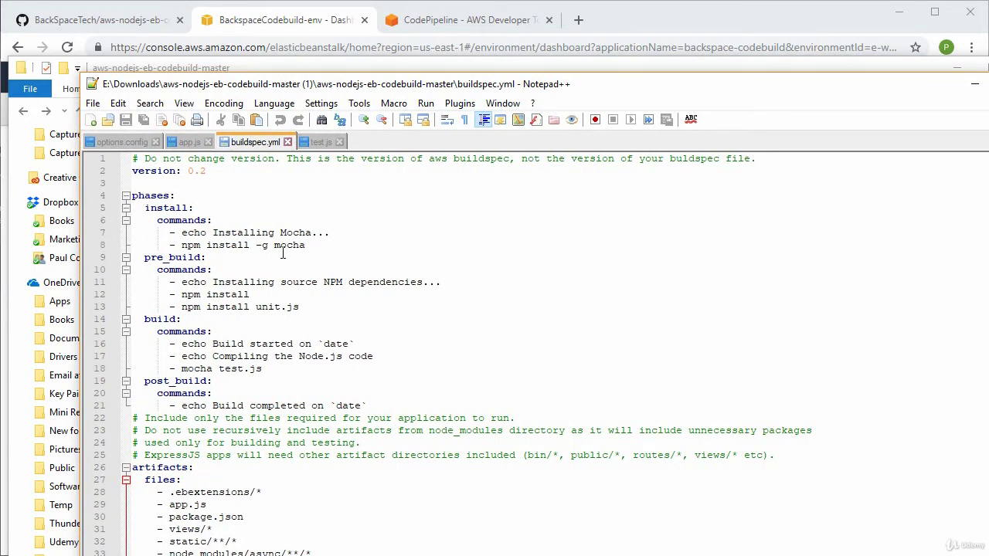
# Examine the install, pre_build and build commands and the package.json artifact entry in buildspec.yml
pyautogui.click(209, 244)
pyautogui.moveTo(183, 244); pyautogui.dragTo(306, 244)
pyautogui.click(316, 243)
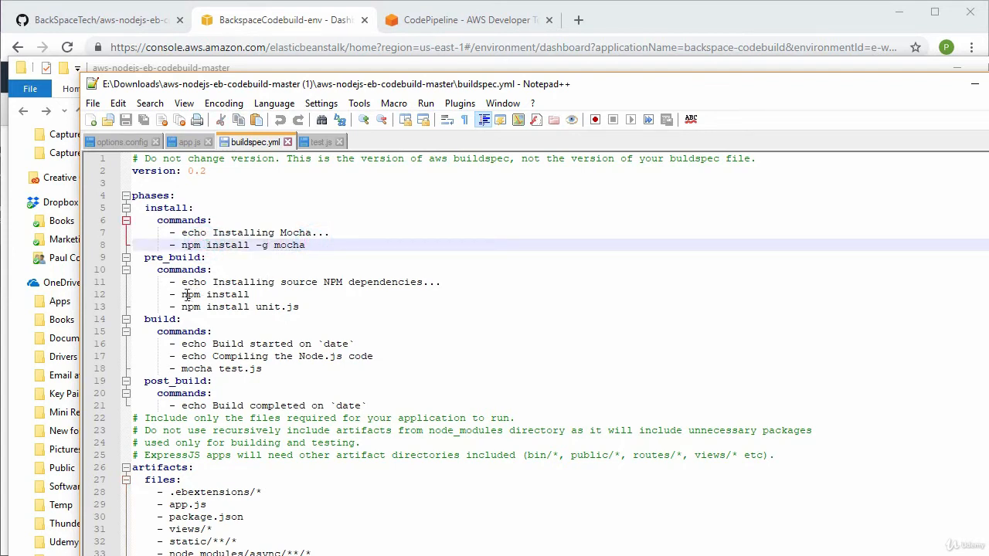
pyautogui.moveTo(187, 295); pyautogui.dragTo(255, 295)
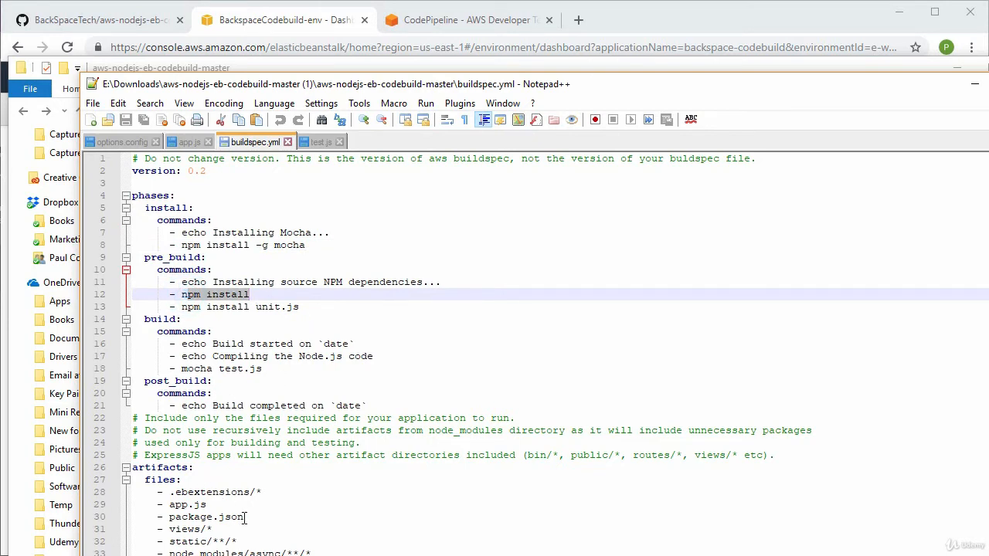
pyautogui.moveTo(243, 517); pyautogui.dragTo(170, 516)
pyautogui.click(276, 495)
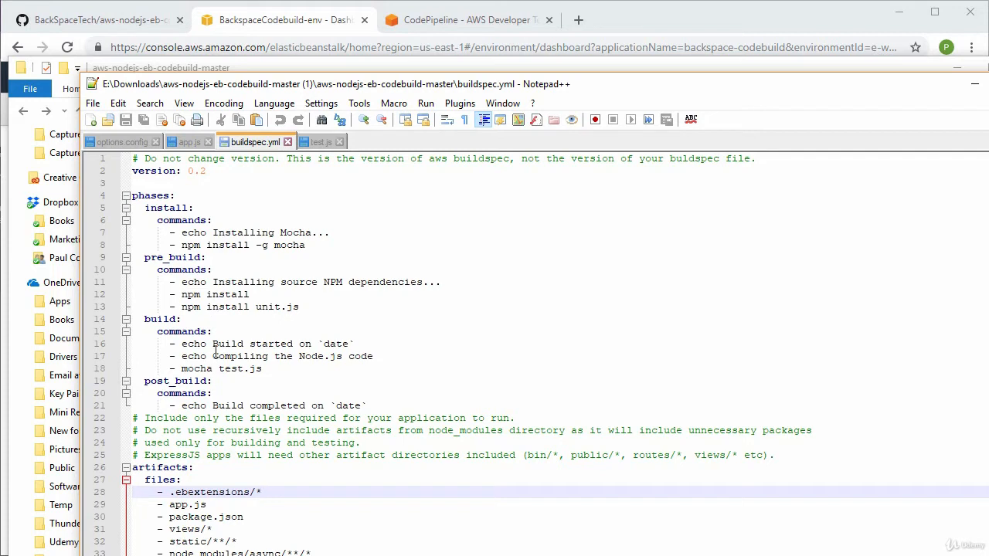
pyautogui.moveTo(182, 369); pyautogui.dragTo(272, 368)
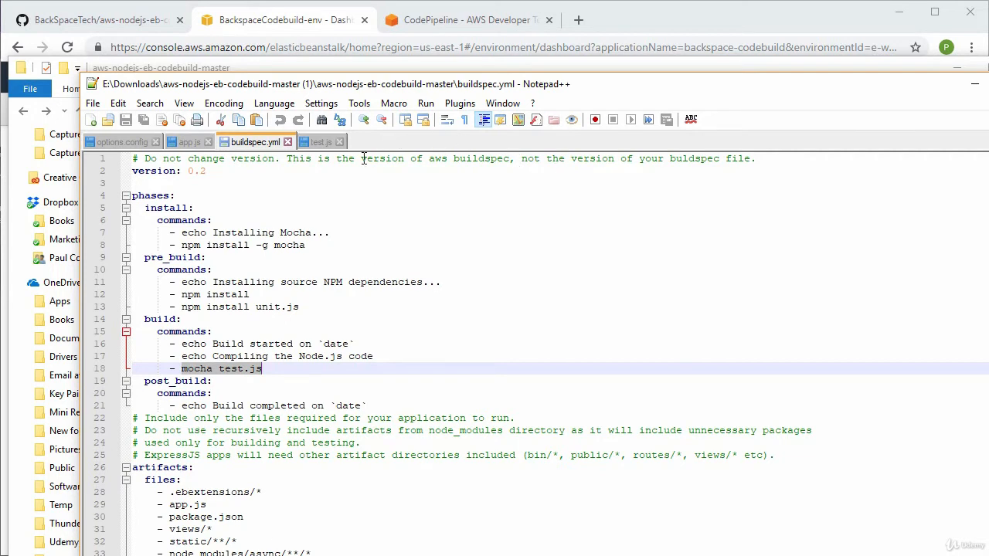
# Switch to test.js and examine its unit test that checks whether the string starts with 'Hello'
pyautogui.click(316, 141)
pyautogui.click(381, 335)
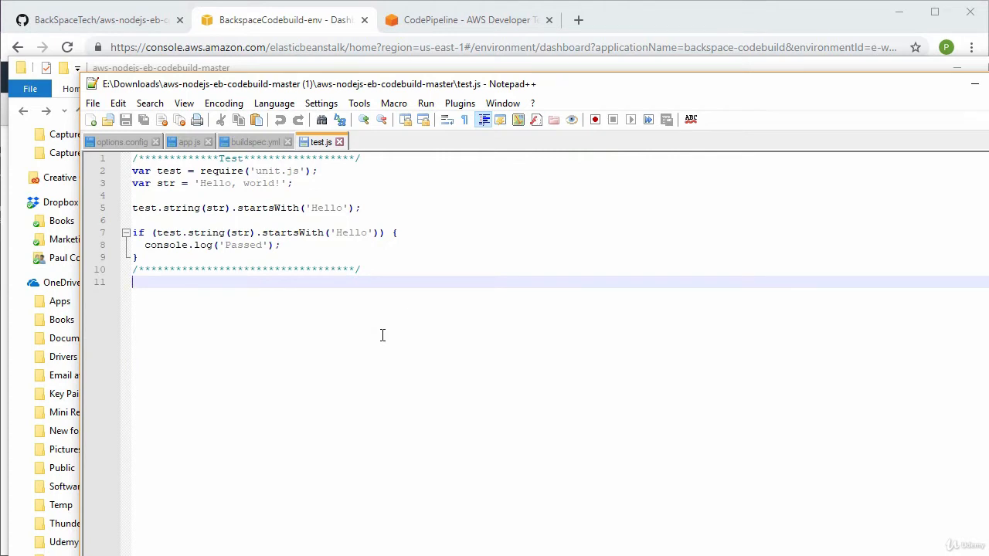
pyautogui.click(142, 207)
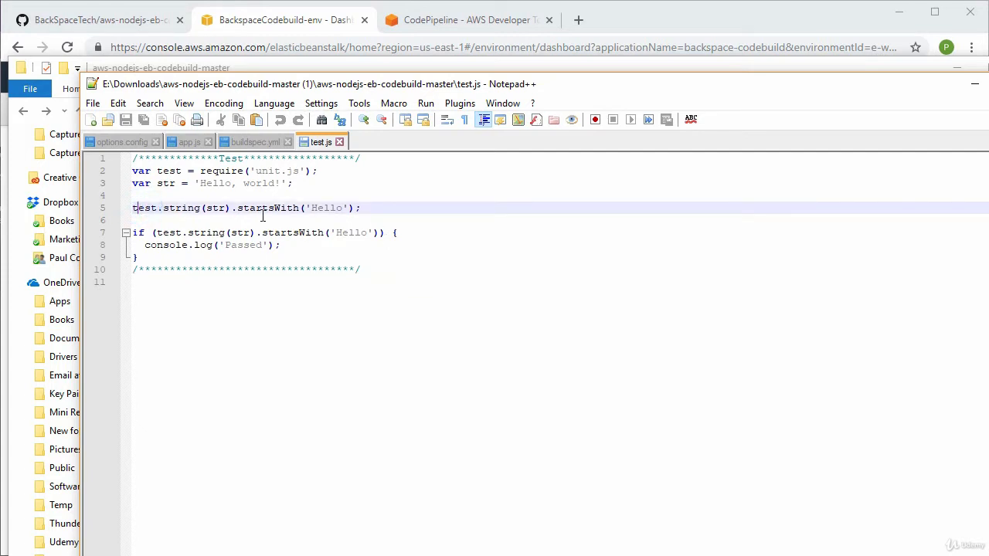
pyautogui.doubleClick(353, 232)
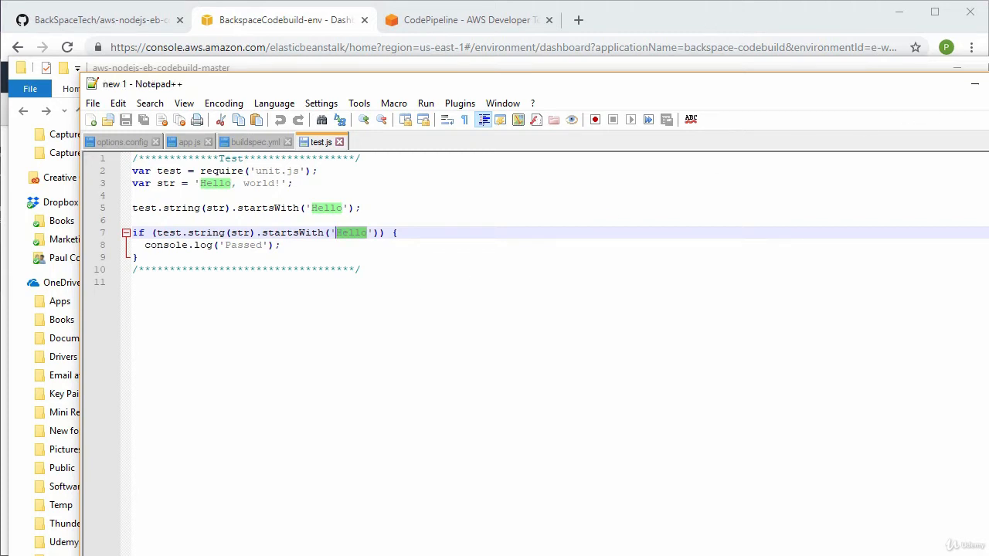
# Switch from Notepad++ back to the browser and start creating a new pipeline in CodePipeline
pyautogui.click(975, 83)
pyautogui.click(956, 68)
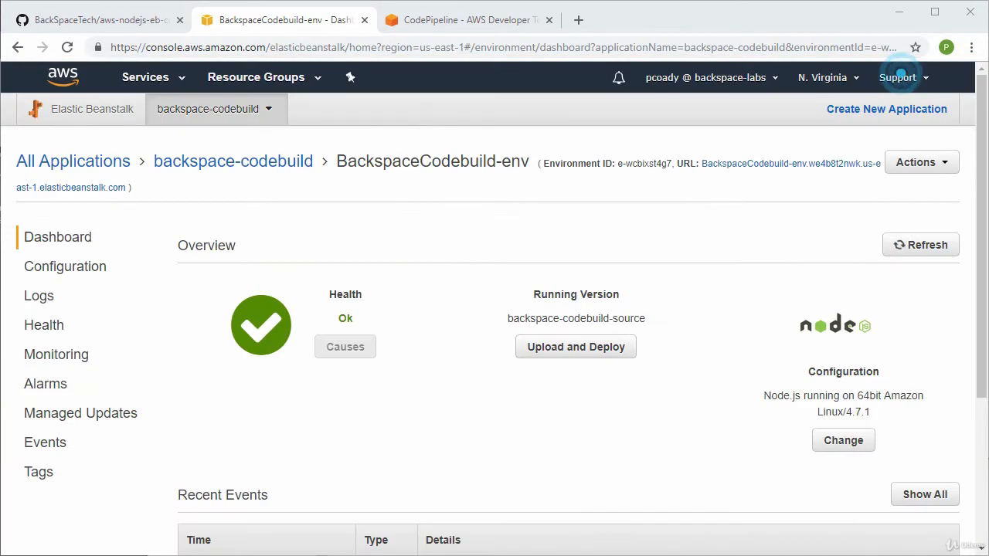
pyautogui.click(452, 19)
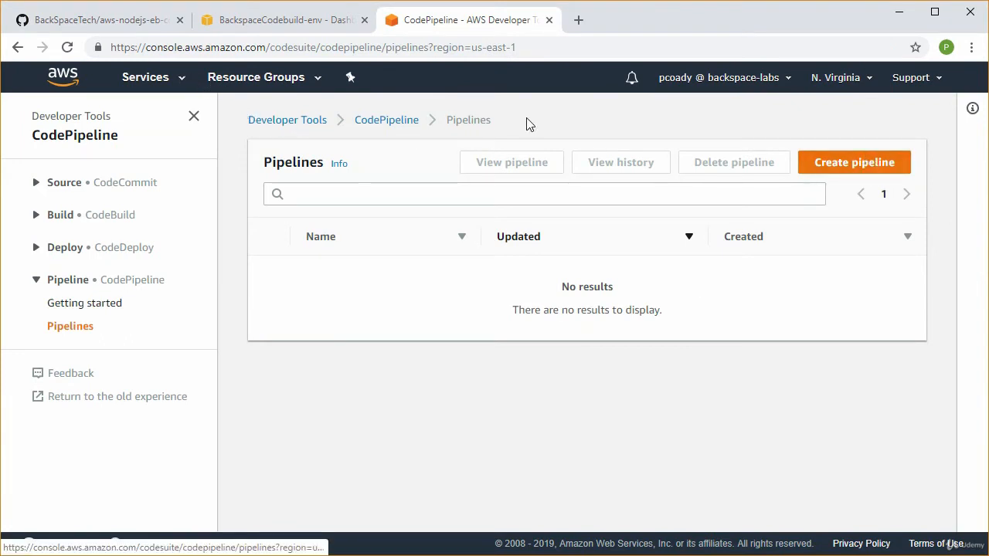
pyautogui.click(854, 163)
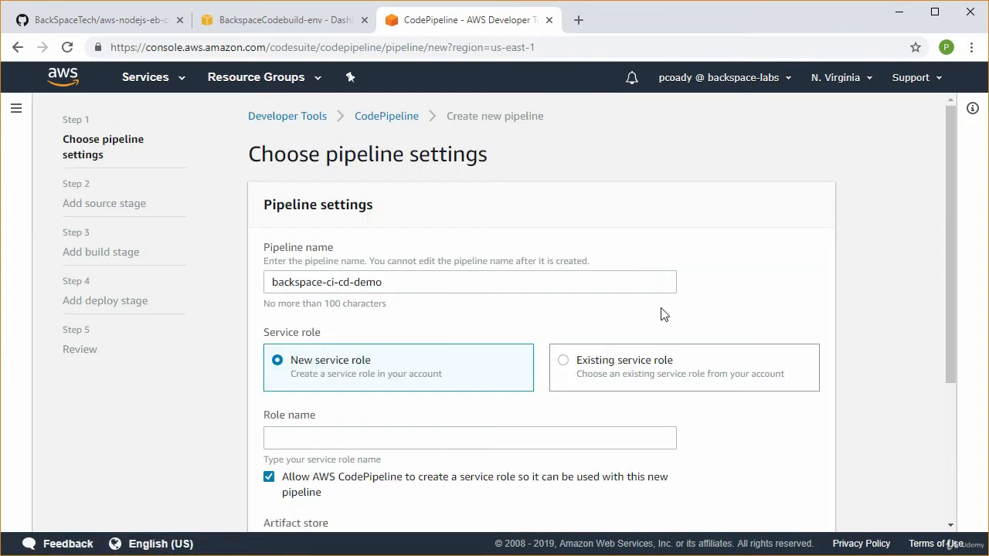
# Name the new pipeline backspace-codebuild-demo
pyautogui.click(344, 281)
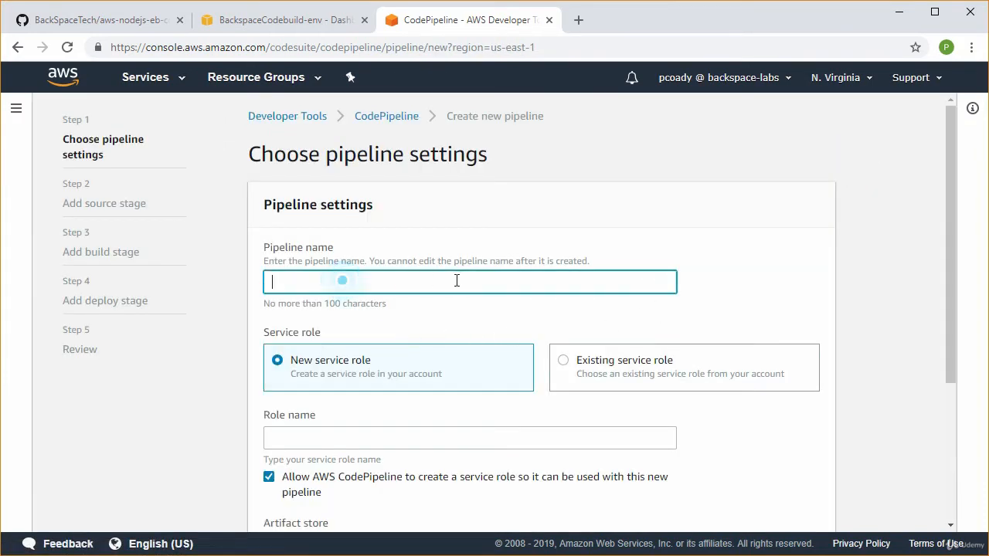
pyautogui.write('backspace')
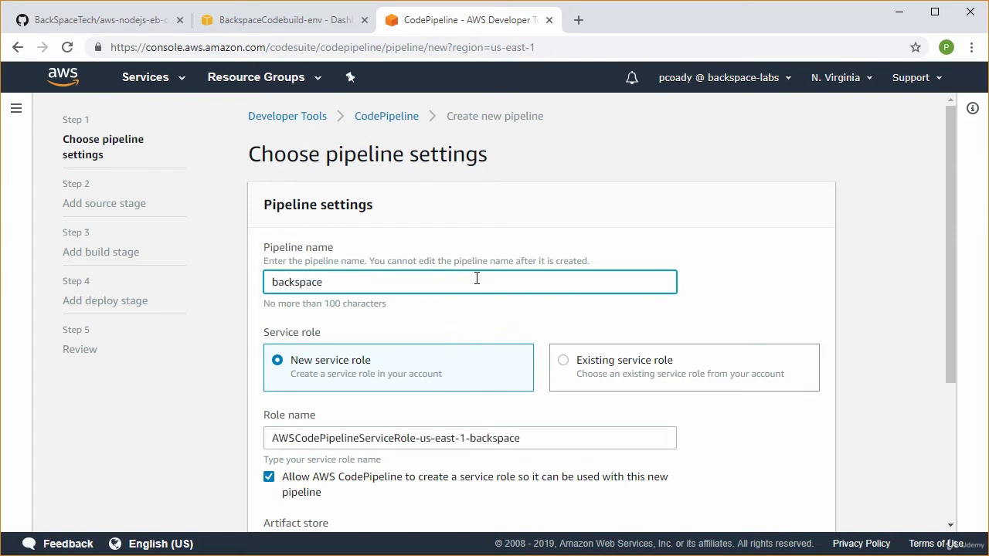
pyautogui.write('-codce')
pyautogui.press('BackSpace')
pyautogui.write('ebuild-demo')
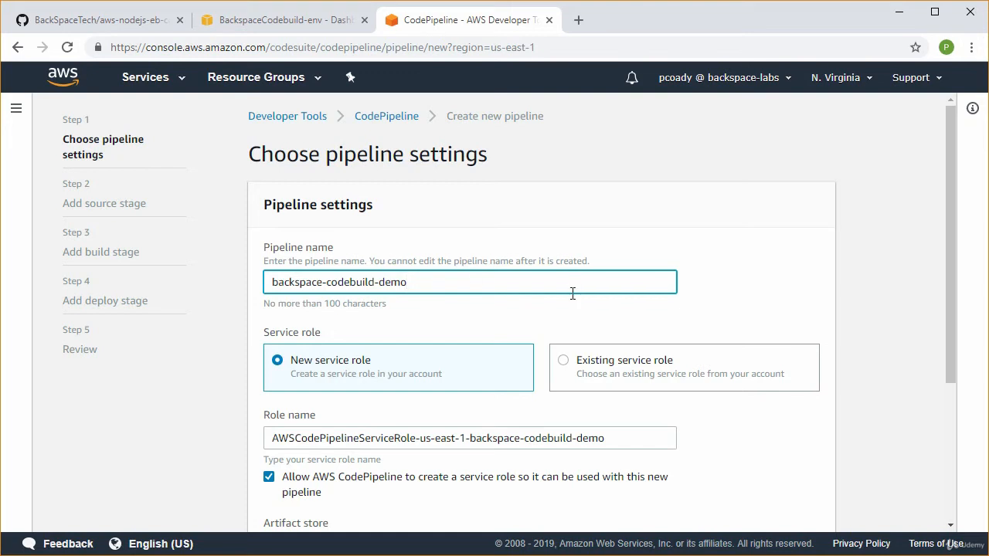
# Use the existing service role AWSCodePipelineServiceRole-us-east-1-backspace-ci-cd-demo for the pipeline
pyautogui.scroll(-1, 572, 294)
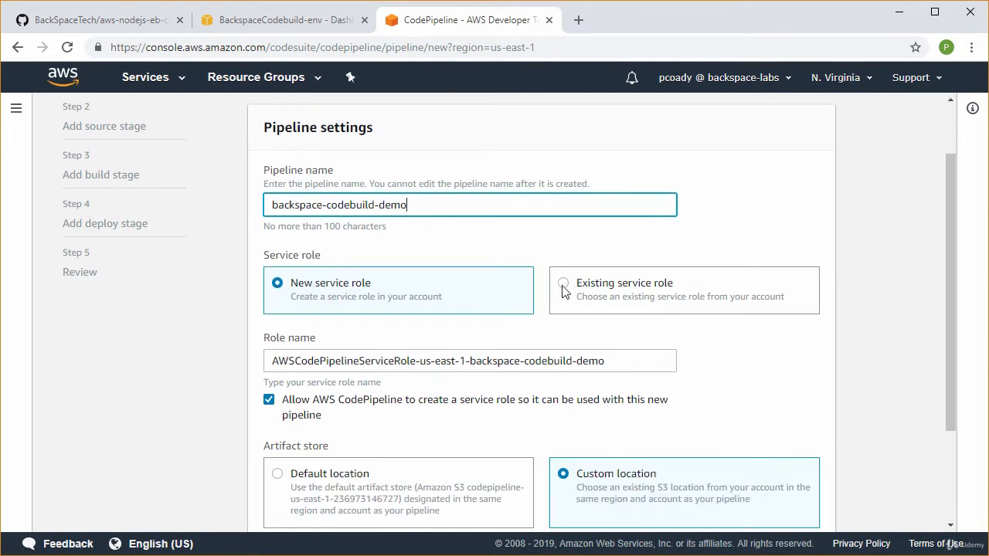
pyautogui.click(564, 286)
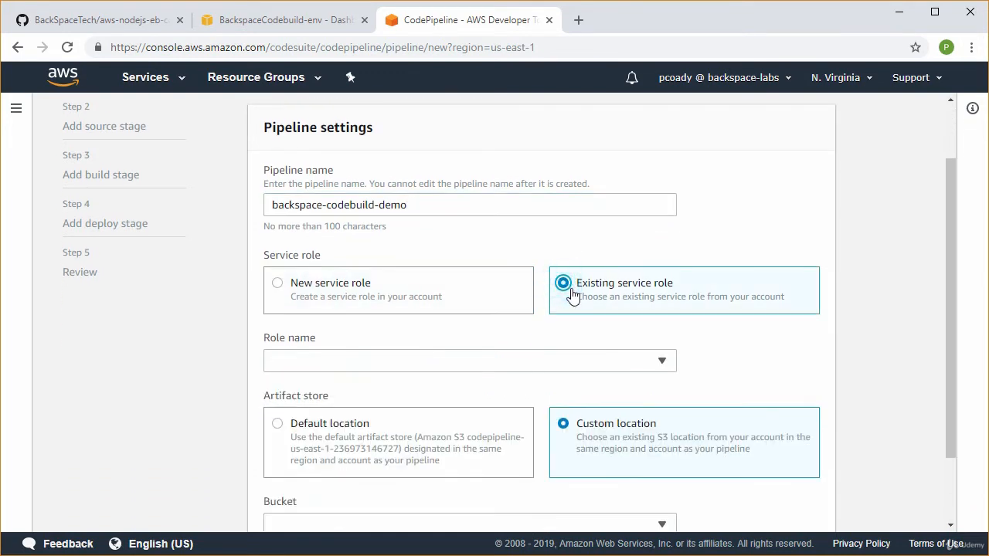
pyautogui.click(564, 360)
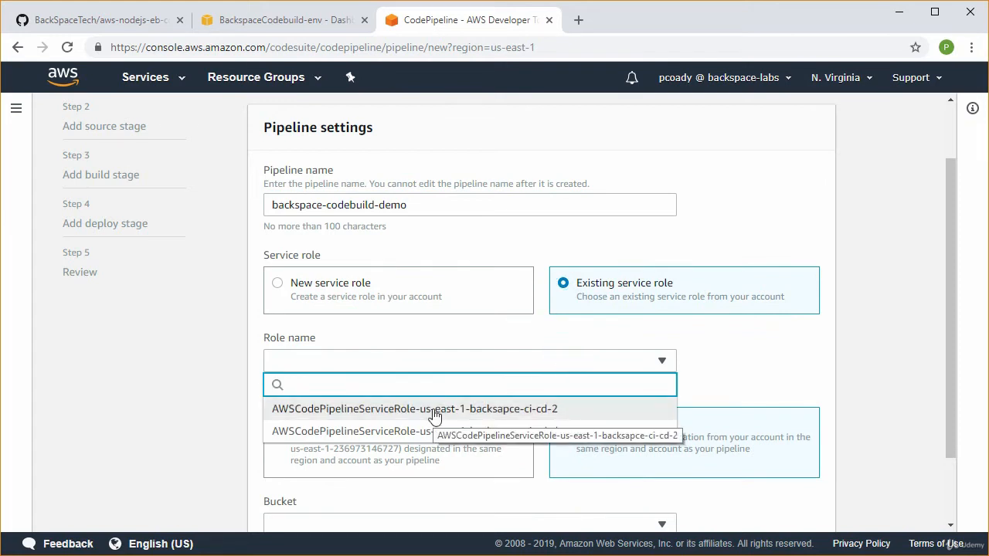
pyautogui.click(444, 431)
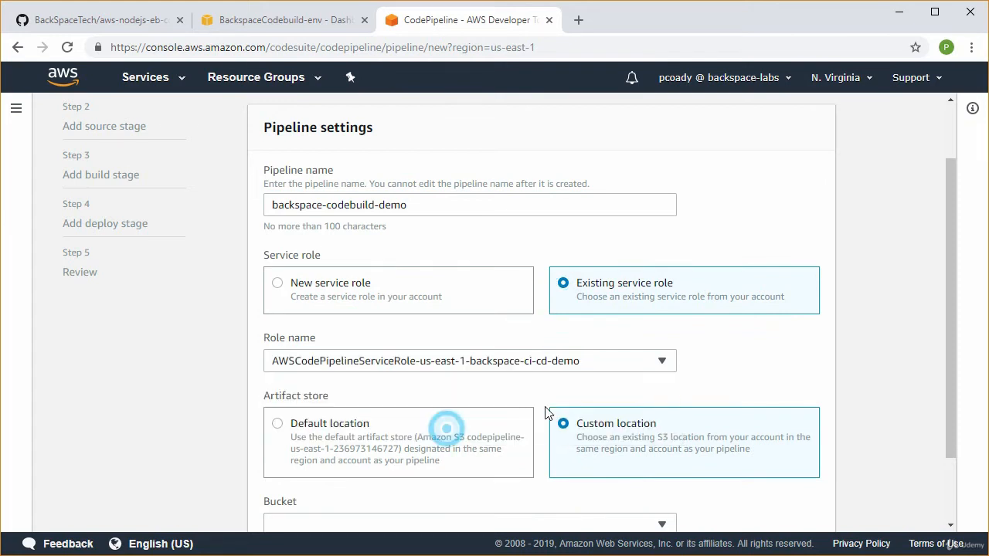
pyautogui.click(774, 372)
# Set the pipeline's artifact store to the default location and continue to the source stage
pyautogui.scroll(-2, 774, 372)
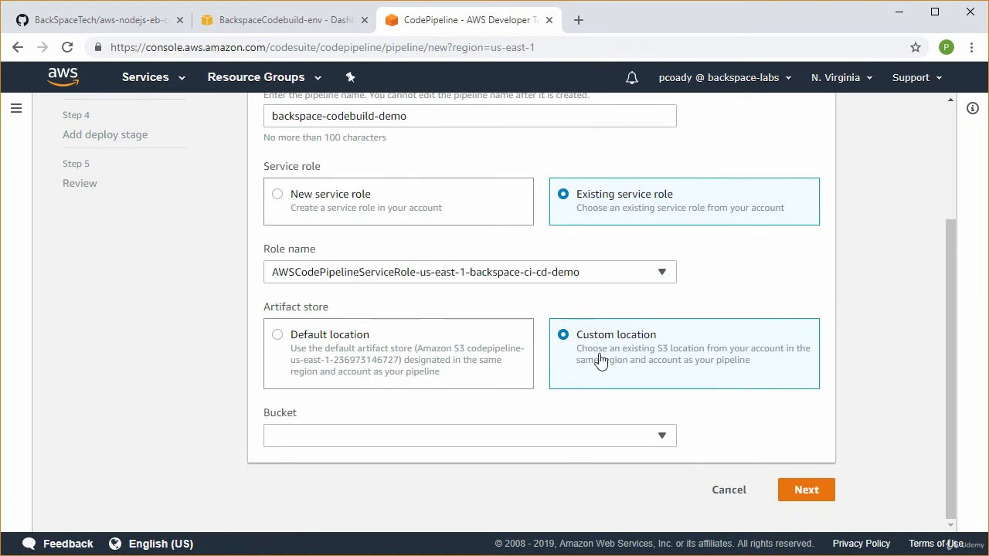
pyautogui.click(277, 336)
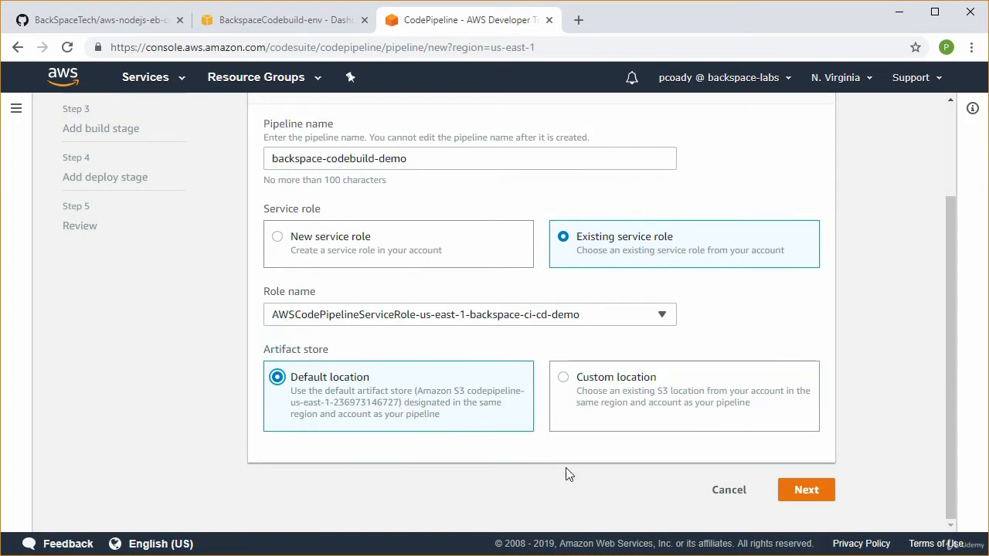
pyautogui.click(813, 498)
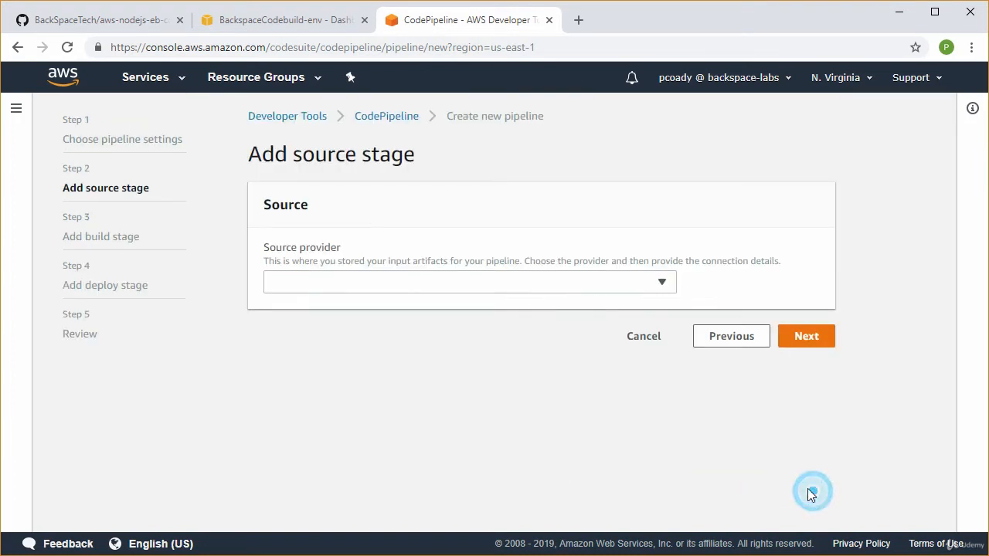
# Set the source provider to GitHub and connect CodePipeline to the GitHub account
pyautogui.click(333, 284)
pyautogui.click(320, 397)
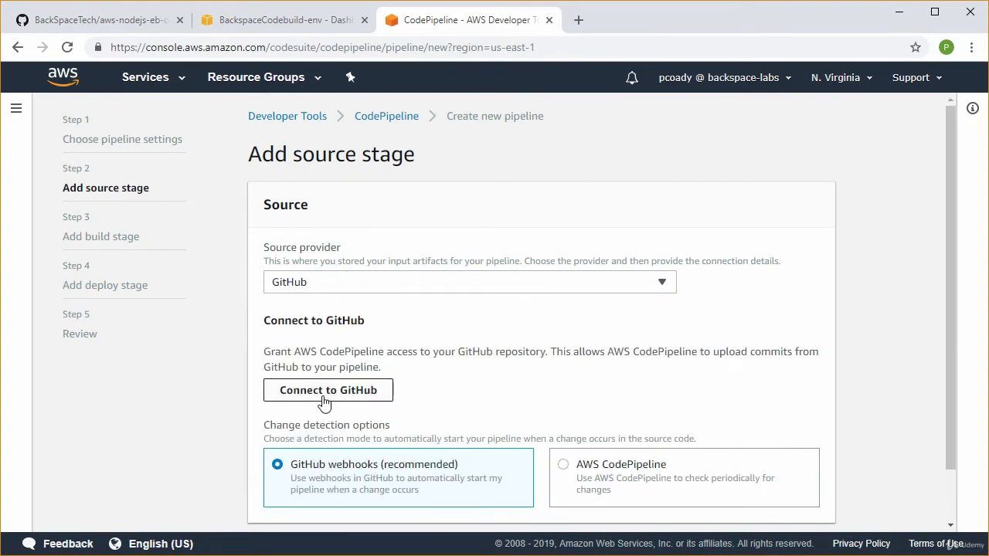
pyautogui.click(326, 399)
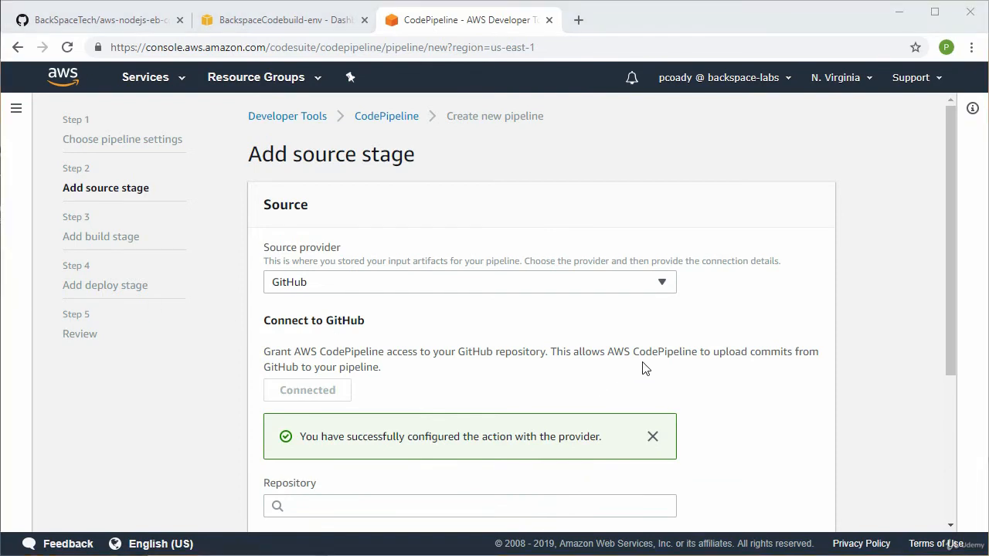
# Copy the repository name BackSpaceTech/aws-nodejs-eb-codebuild from its GitHub page and enter it as the source repository
pyautogui.scroll(-2, 644, 368)
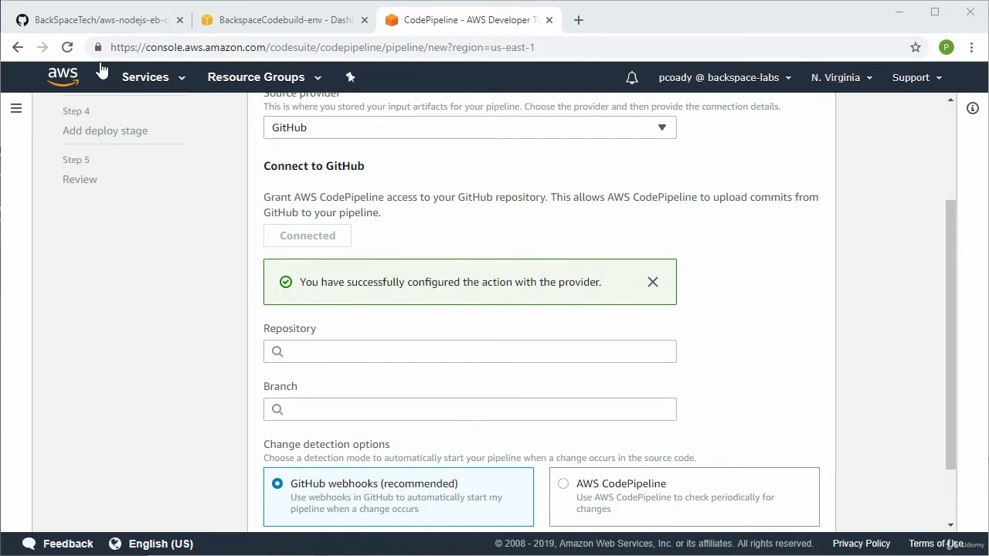
pyautogui.click(86, 22)
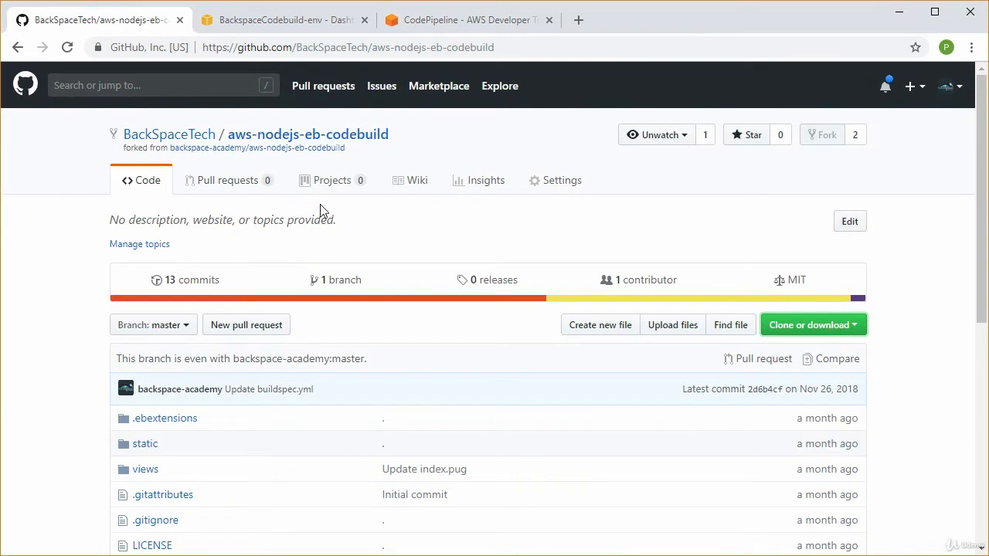
pyautogui.click(404, 137)
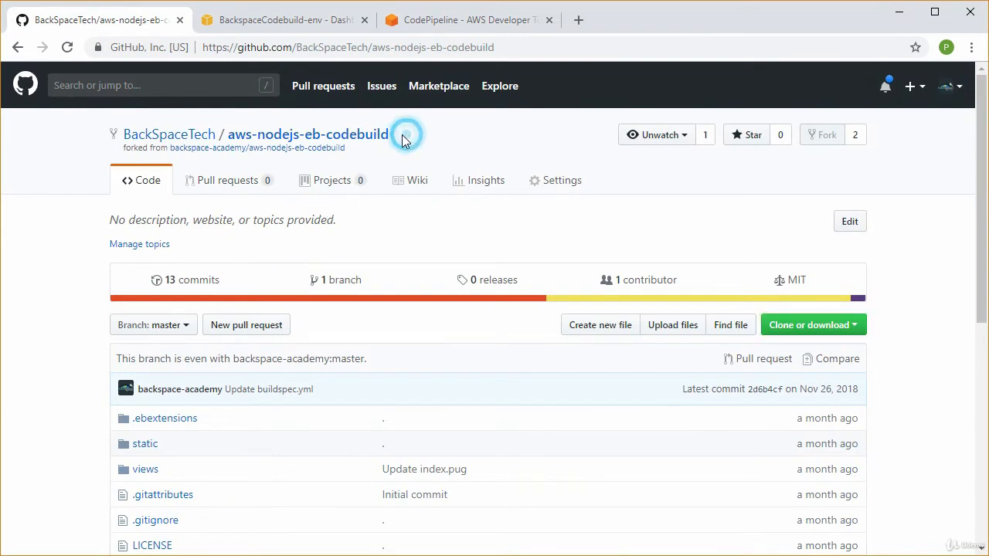
pyautogui.moveTo(401, 139); pyautogui.dragTo(127, 139)
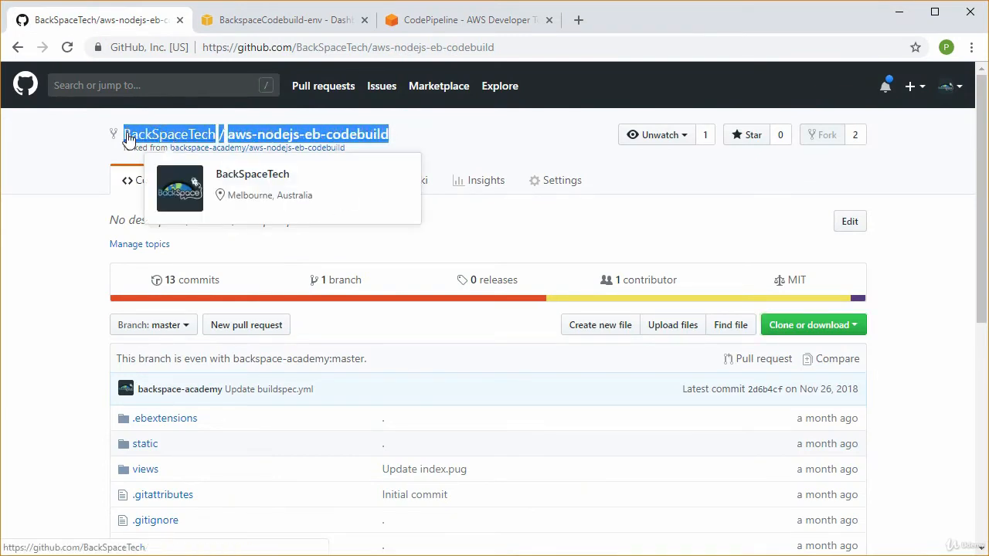
pyautogui.rightClick(289, 137)
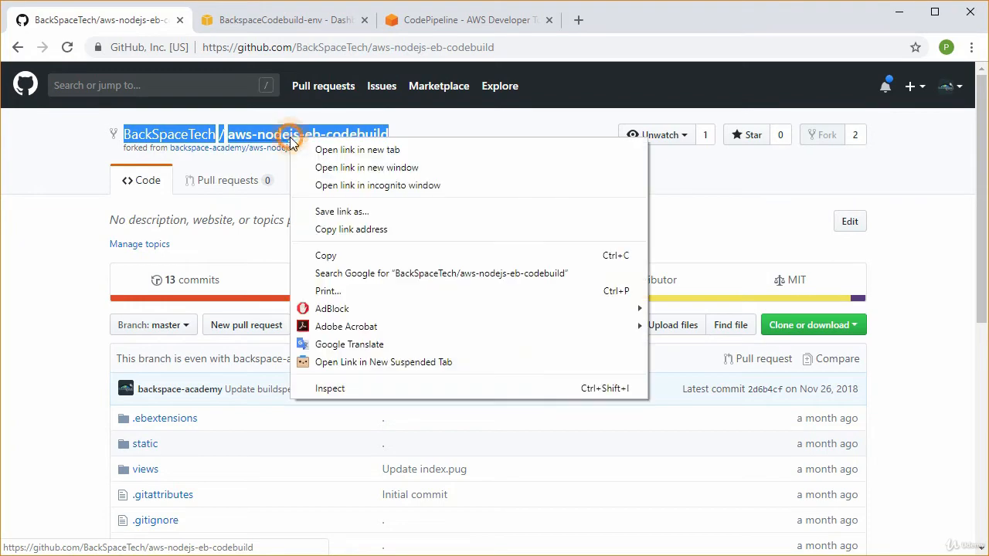
pyautogui.click(343, 254)
pyautogui.click(448, 20)
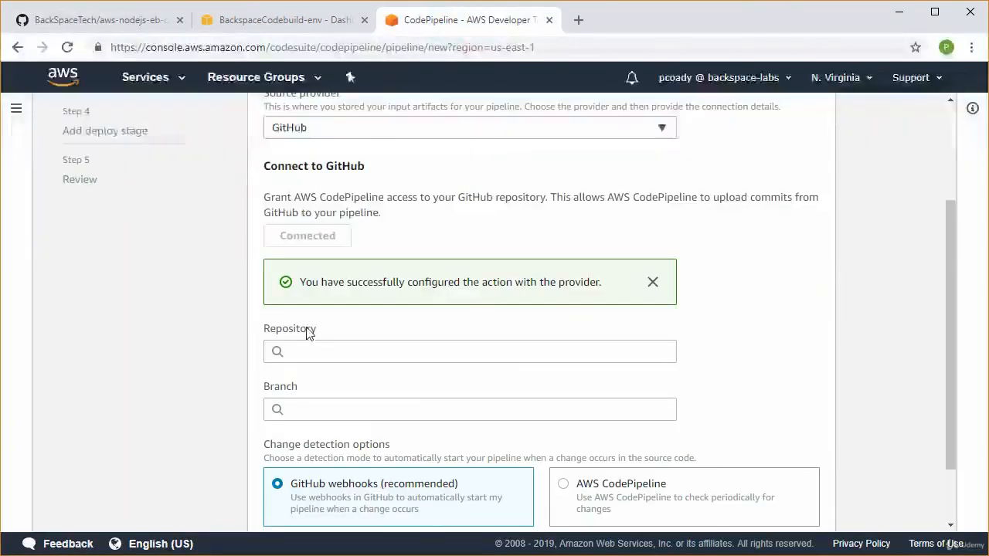
pyautogui.click(294, 350)
pyautogui.hotkey('ctrl', 'v')
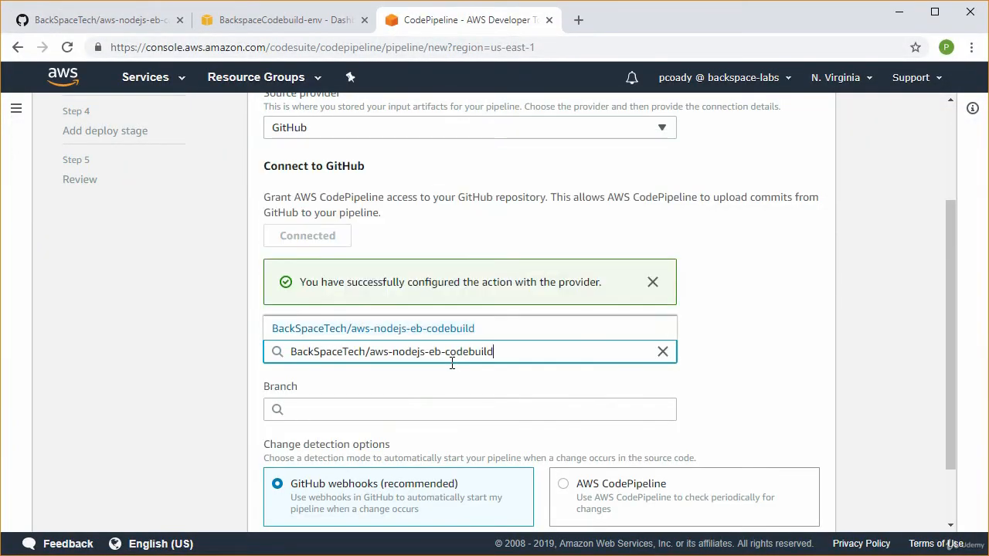
# Set the source branch to master and continue to the build stage, keeping GitHub webhooks for change detection
pyautogui.click(384, 404)
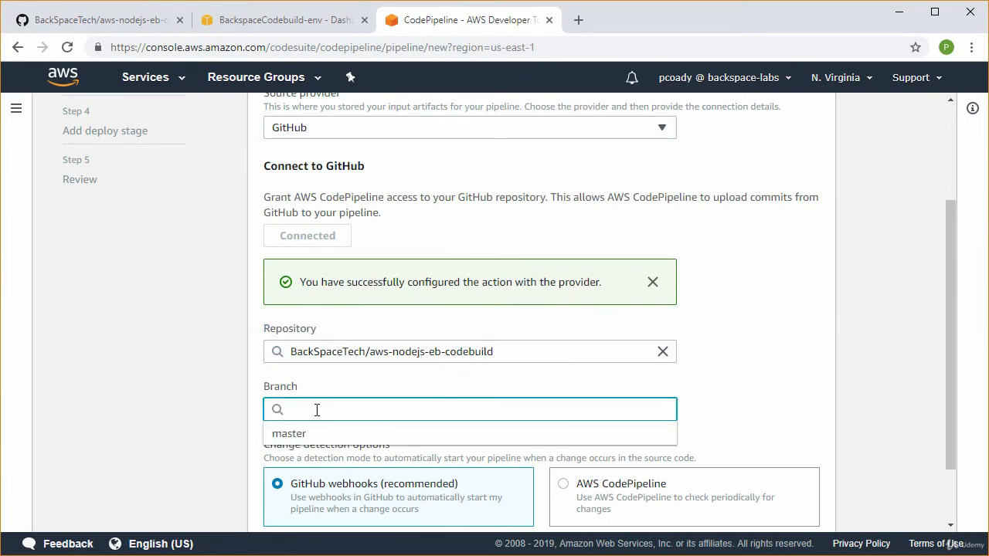
pyautogui.click(305, 433)
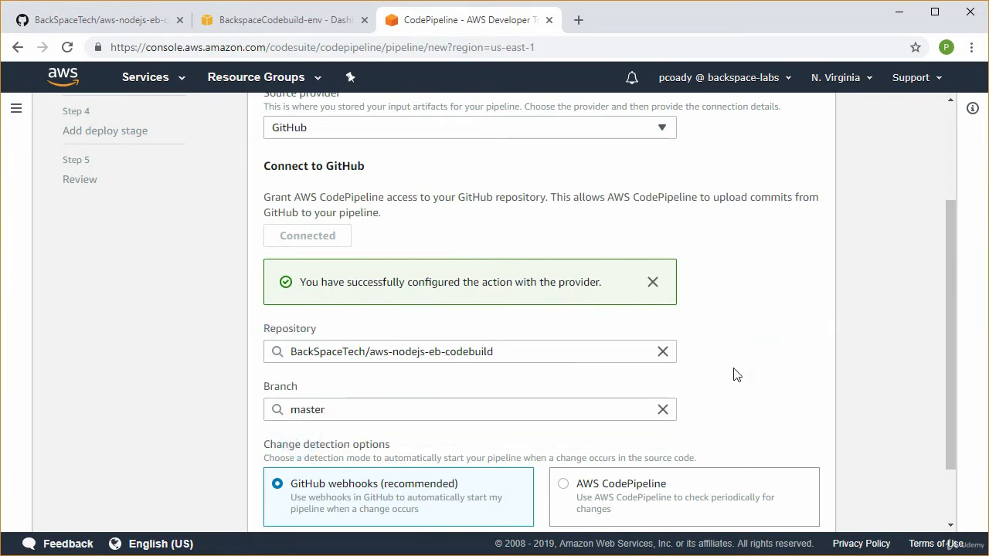
pyautogui.scroll(-1, 734, 376)
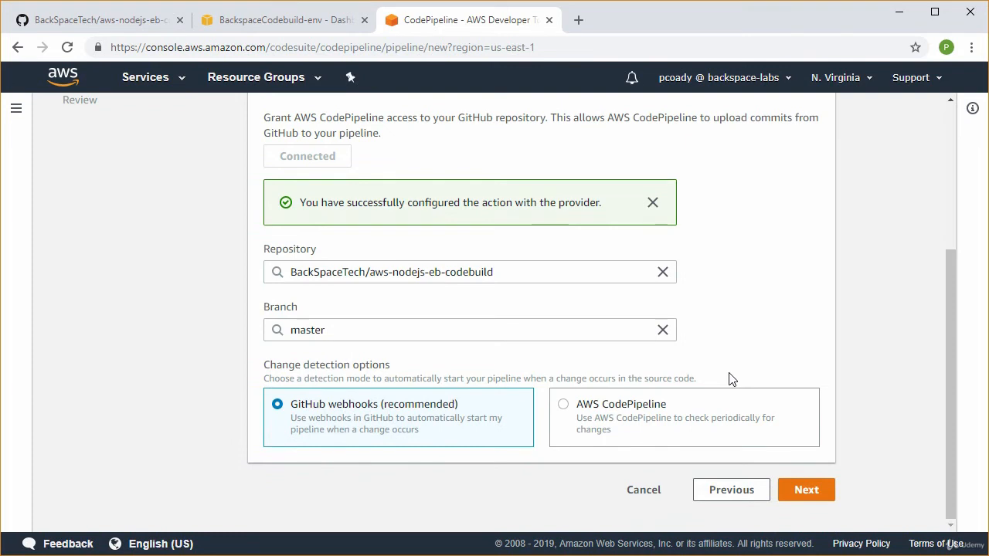
pyautogui.click(804, 491)
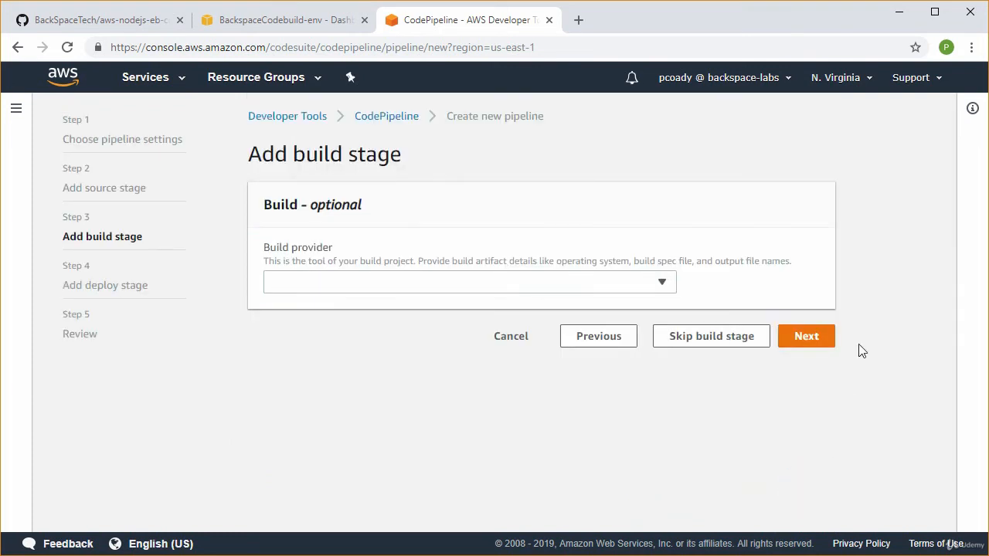
# Set the build provider to AWS CodeBuild and open the creation form for a new build project
pyautogui.click(575, 282)
pyautogui.click(315, 341)
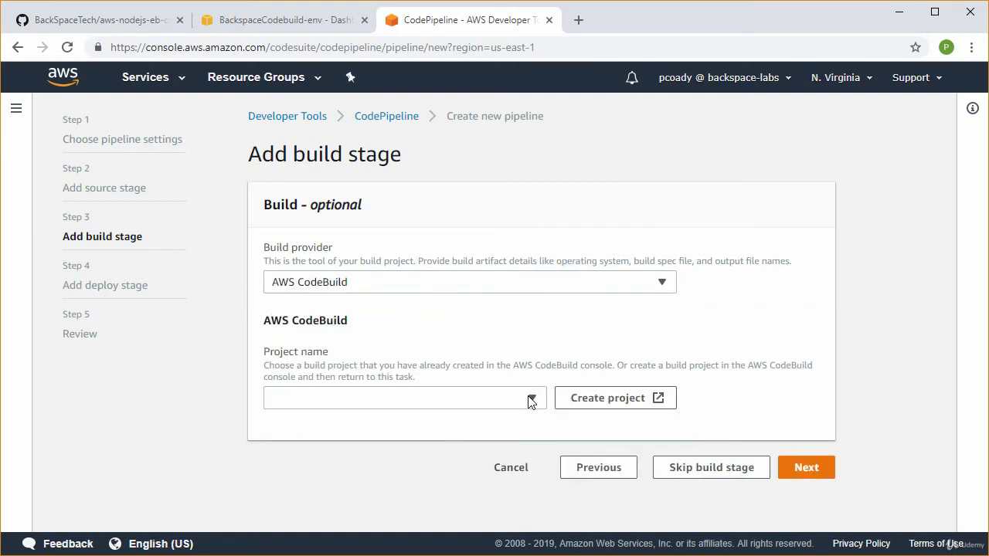
pyautogui.click(610, 401)
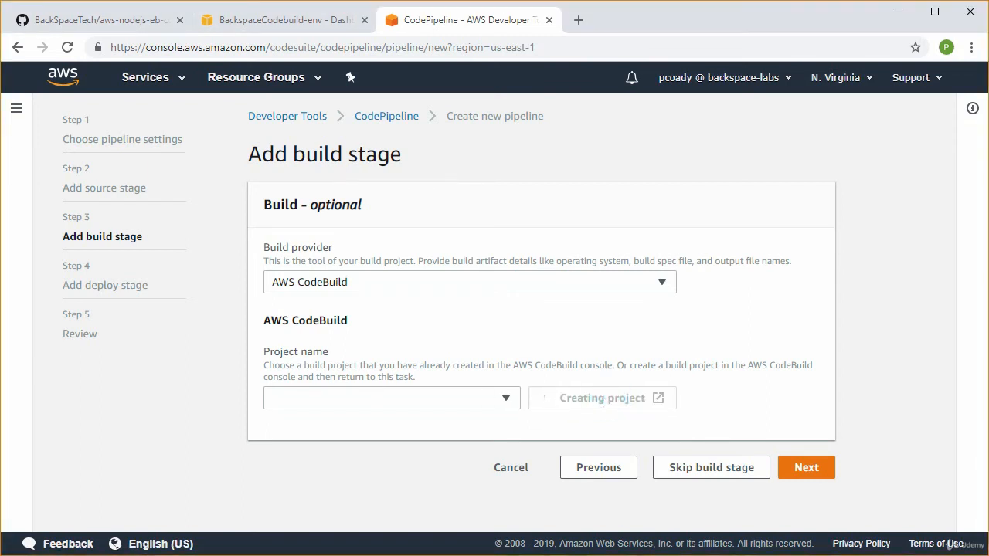
pyautogui.moveTo(0, 252); pyautogui.dragTo(578, 32)
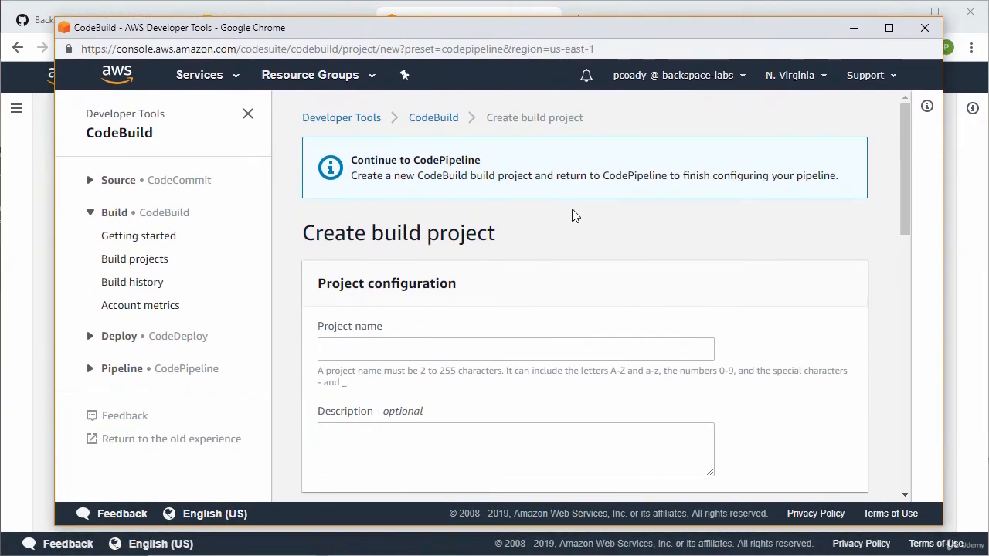
# Name the build project backspace-eb-codebuild
pyautogui.click(384, 351)
pyautogui.write('backspace-')
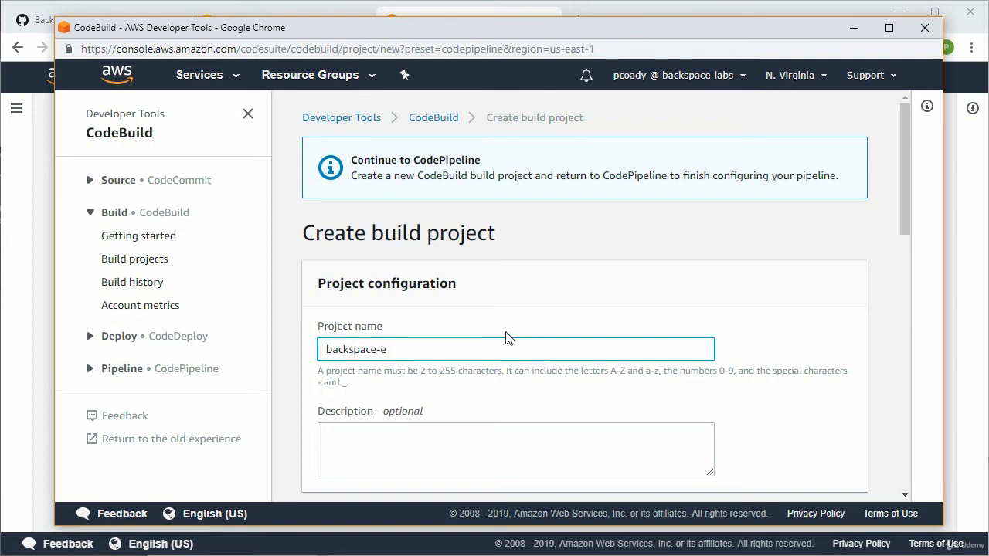
pyautogui.write('eb-codebuild')
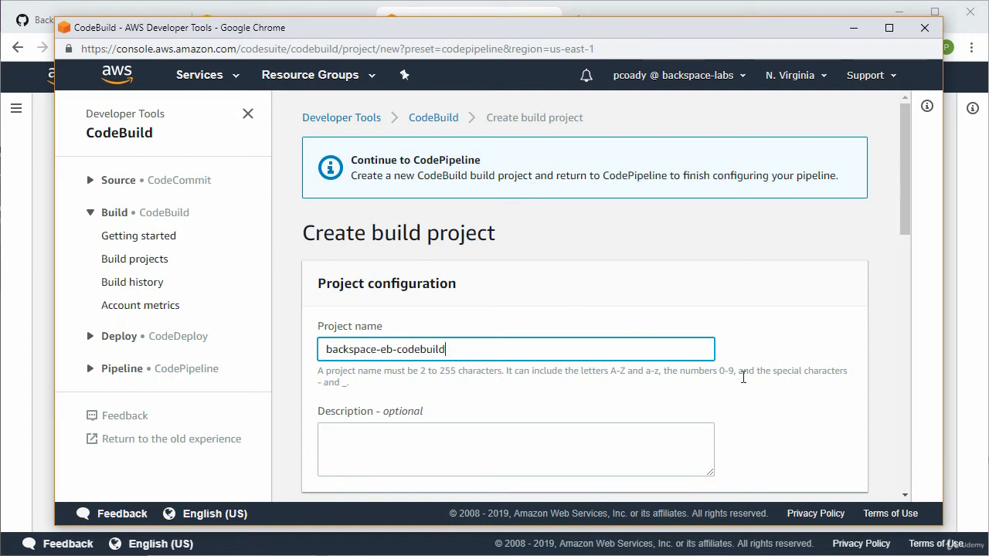
pyautogui.click(784, 417)
# Set the managed build image's operating system to Ubuntu and its runtime to Node.js
pyautogui.scroll(-4, 786, 417)
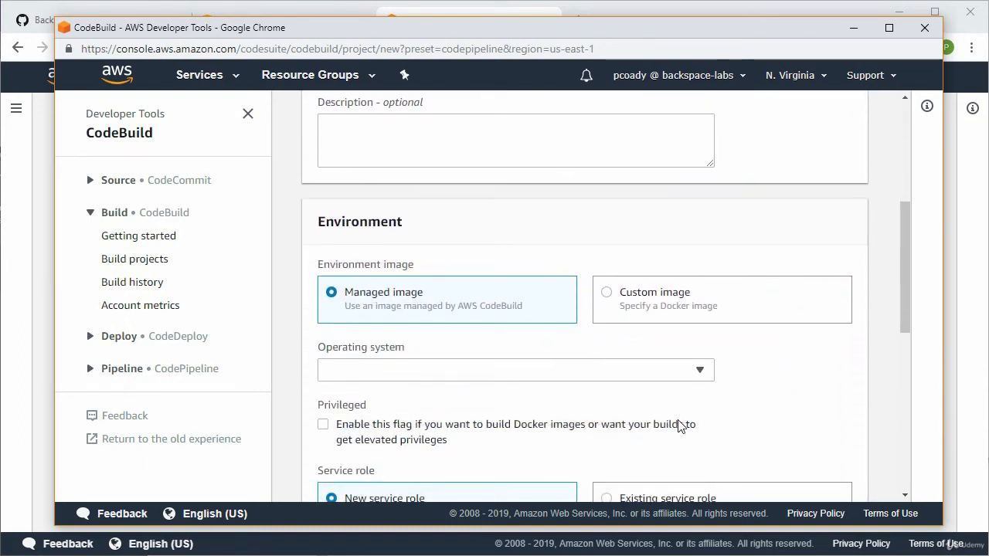
pyautogui.scroll(-1, 606, 401)
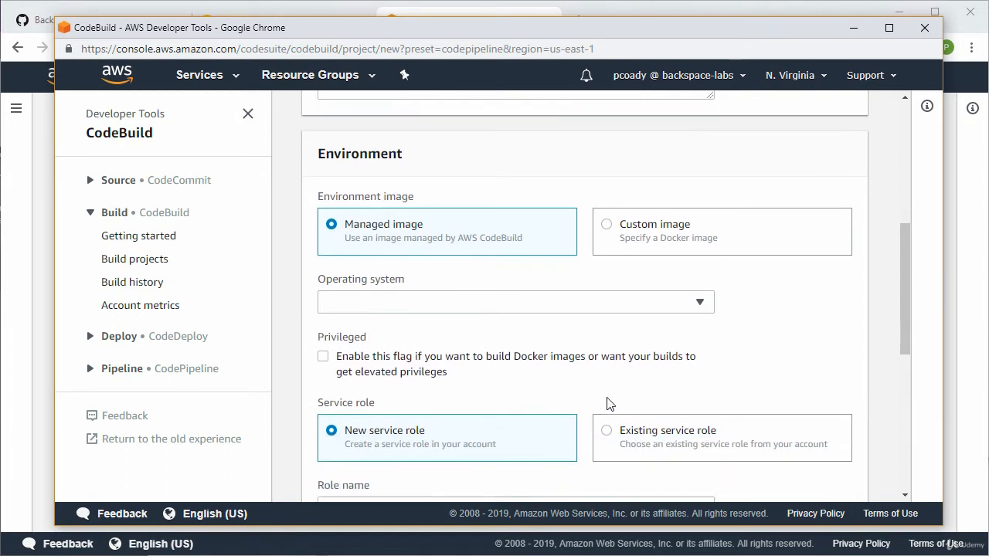
pyautogui.click(530, 300)
pyautogui.click(386, 316)
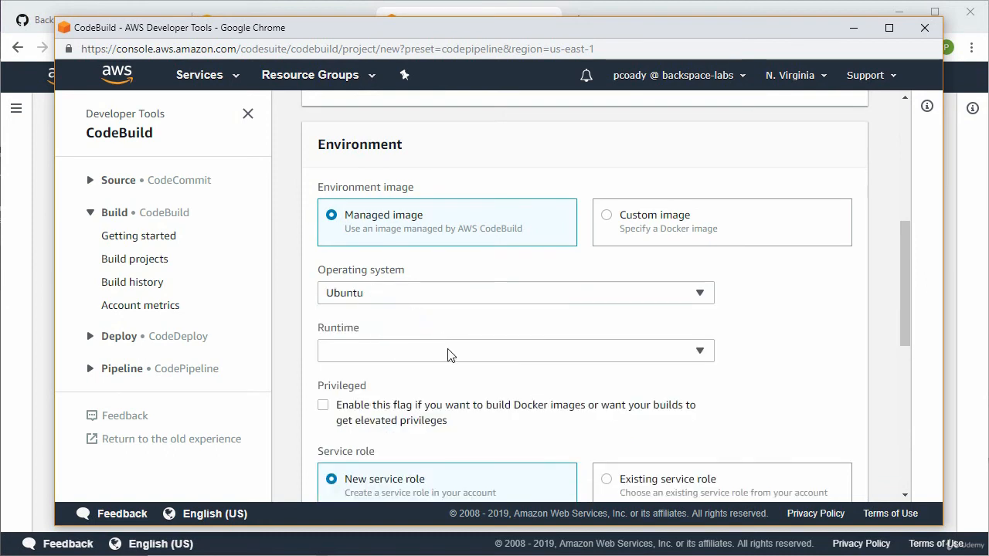
pyautogui.click(450, 354)
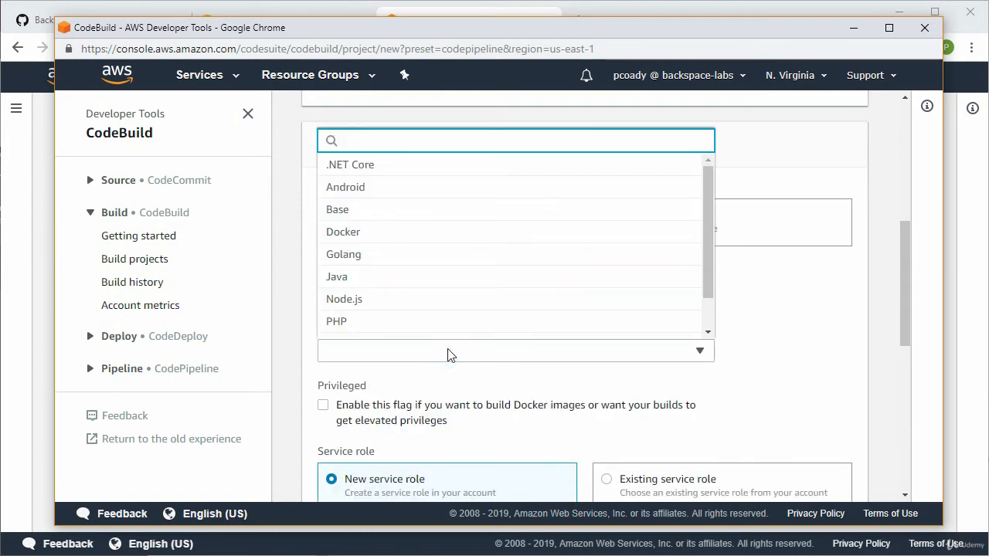
pyautogui.click(379, 302)
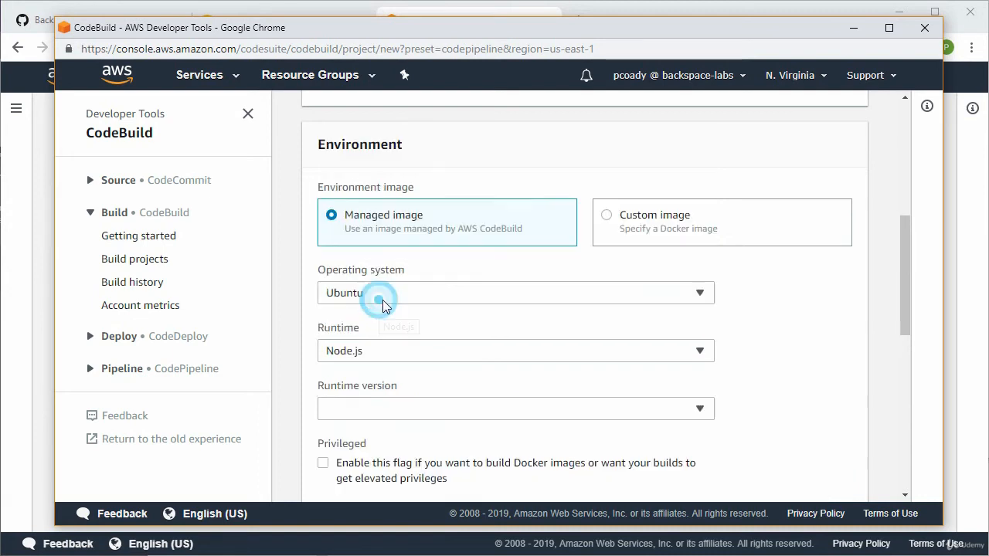
# Set the build image's runtime version to aws/codebuild/nodejs:10.14.1
pyautogui.scroll(-1, 787, 394)
pyautogui.scroll(-1, 787, 394)
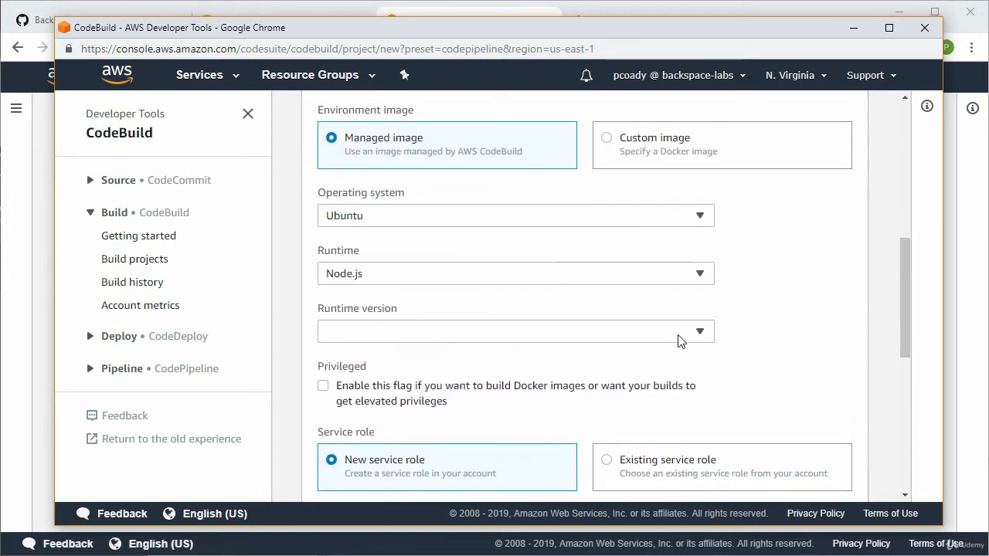
pyautogui.click(680, 336)
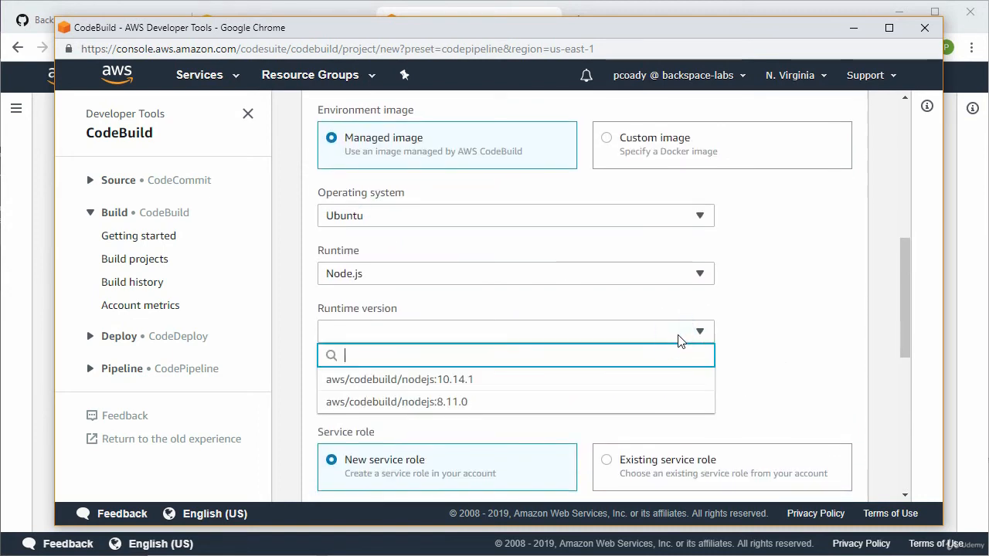
pyautogui.click(529, 382)
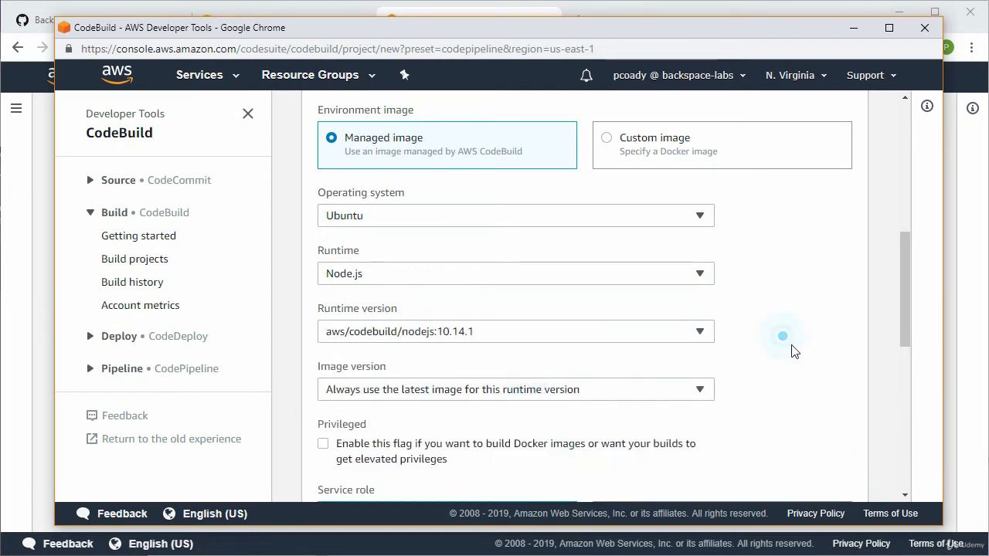
# Keep the new service role and the default buildspec file, and create the build project to return to CodePipeline
pyautogui.scroll(-3, 801, 360)
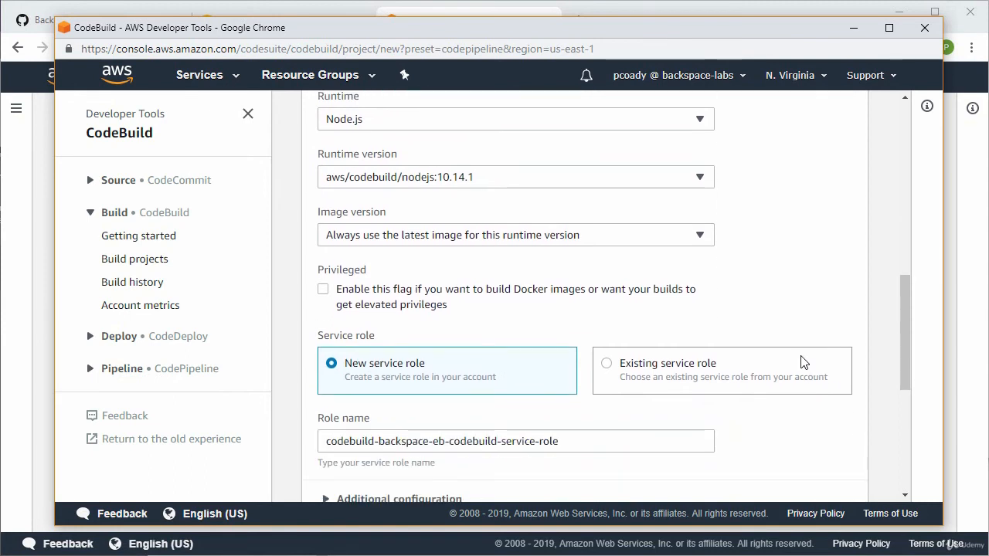
pyautogui.scroll(-1, 801, 361)
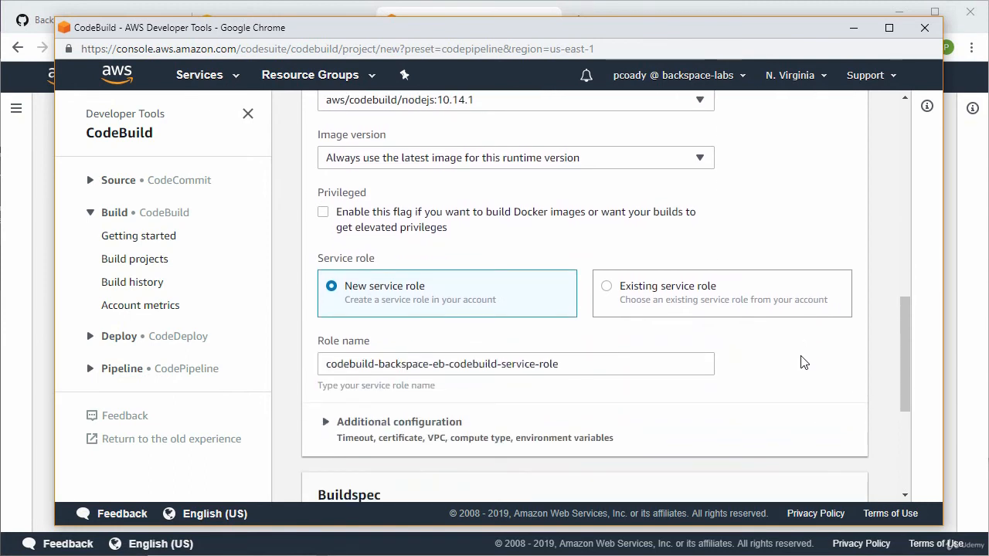
pyautogui.scroll(-1, 669, 352)
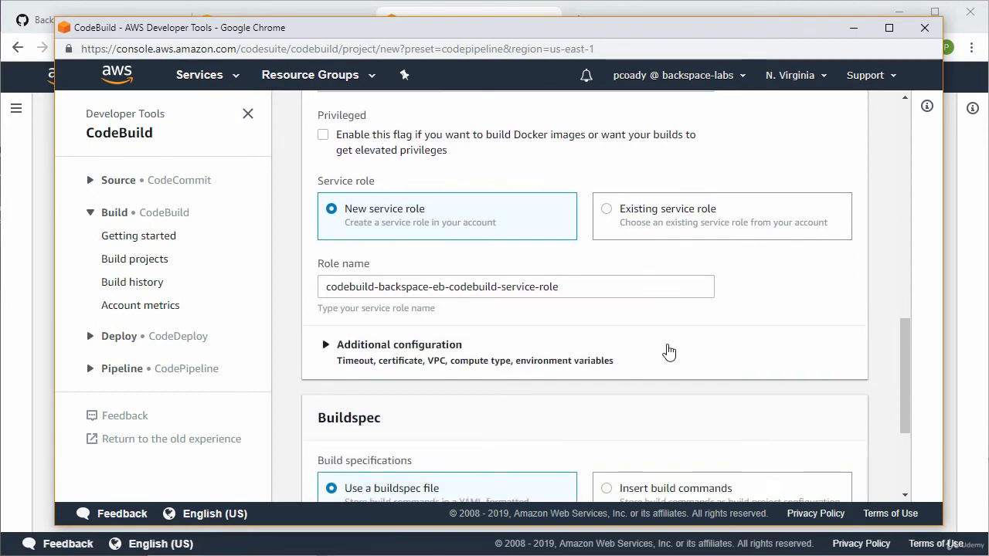
pyautogui.scroll(-2, 669, 351)
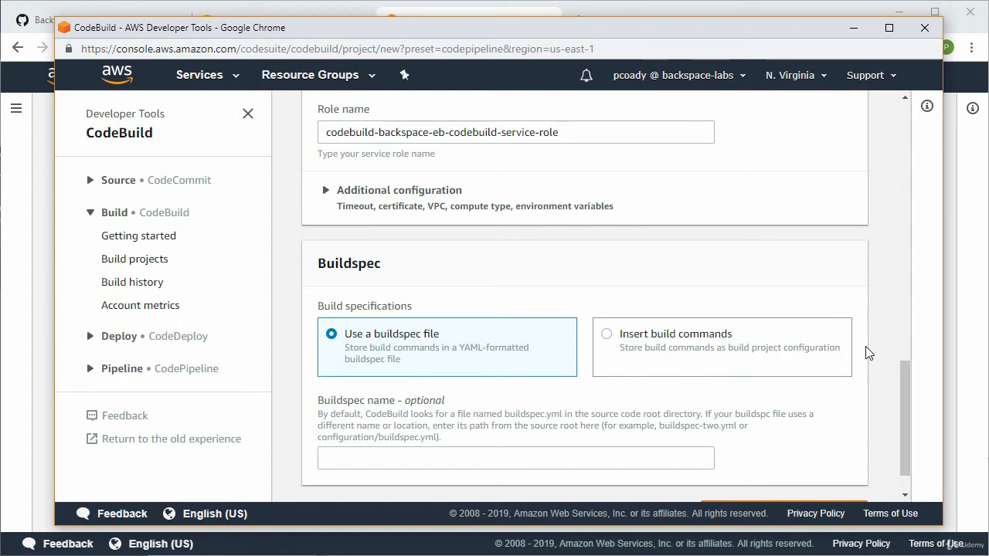
pyautogui.scroll(-1, 869, 353)
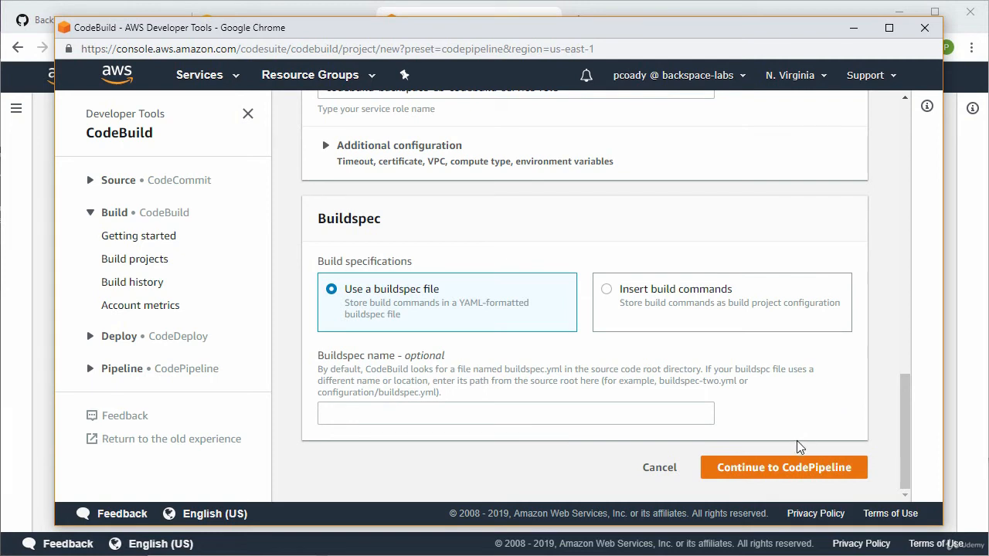
pyautogui.click(801, 467)
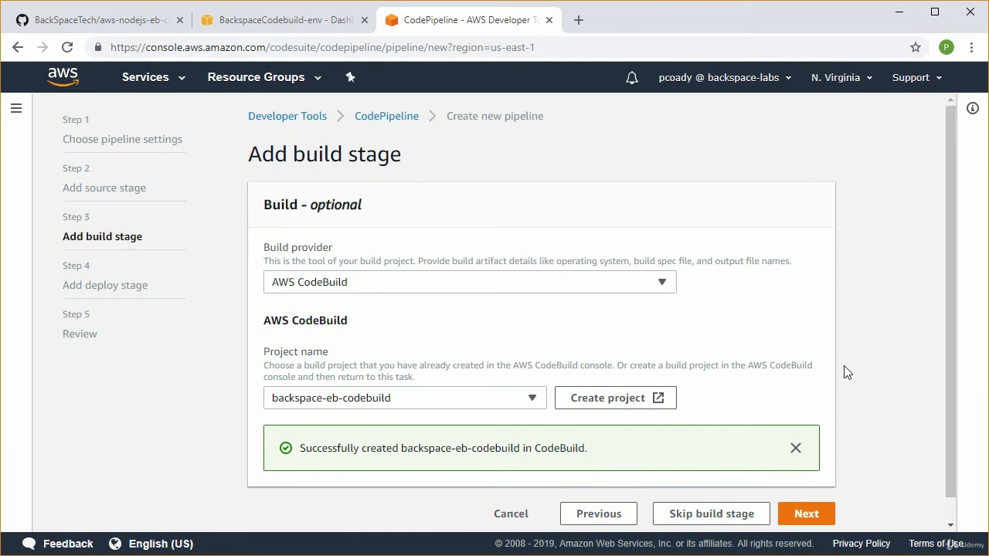
# Continue to the deploy stage and set the deploy provider to AWS Elastic Beanstalk
pyautogui.scroll(-1, 844, 372)
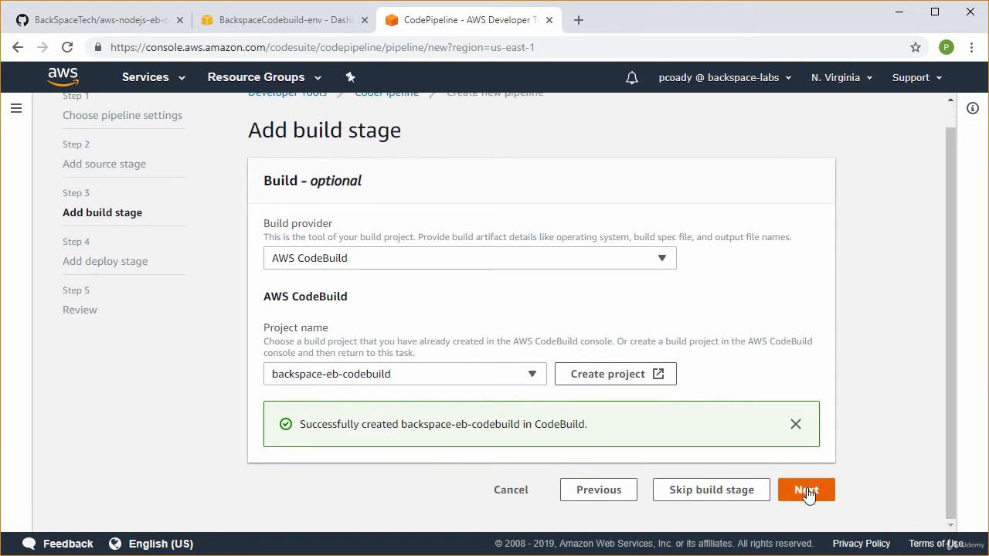
pyautogui.click(806, 492)
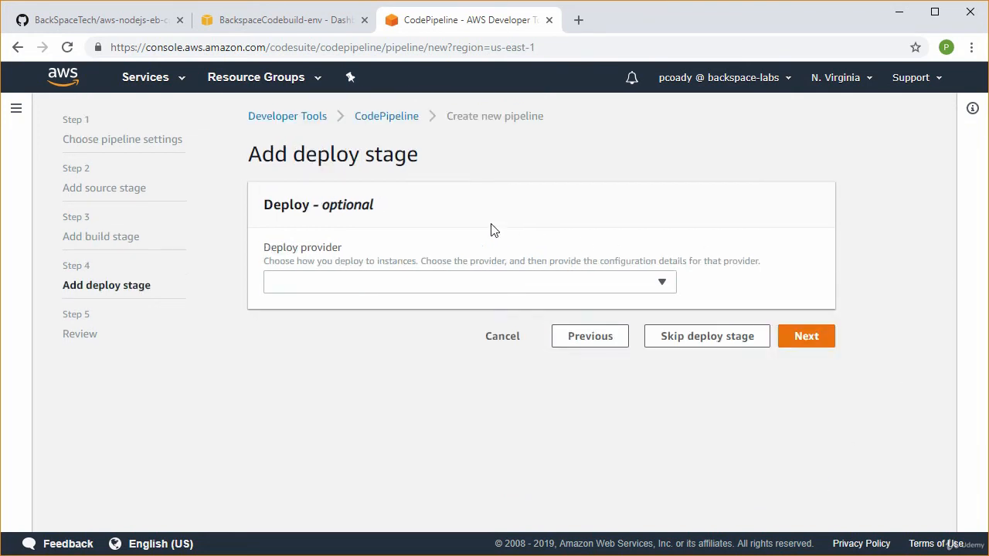
pyautogui.click(462, 284)
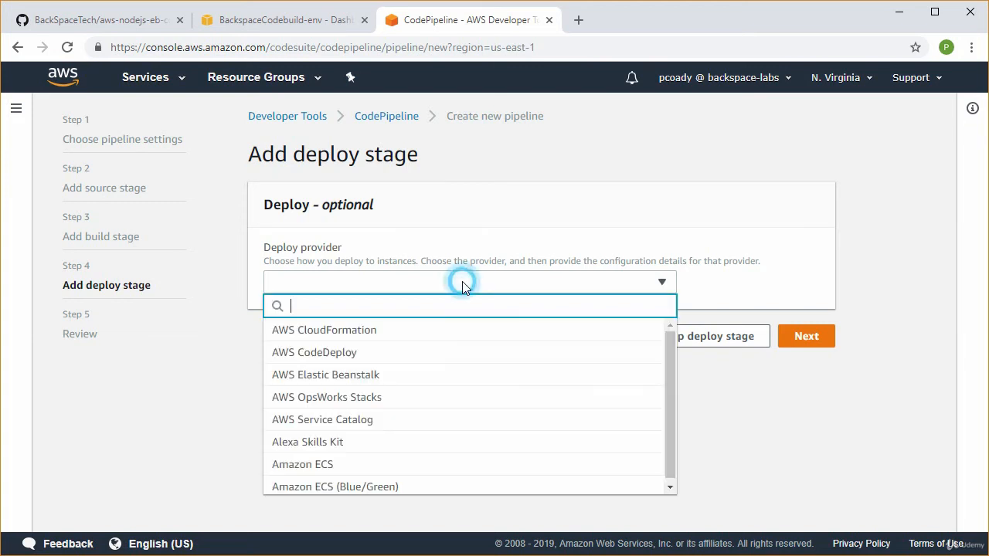
pyautogui.click(424, 377)
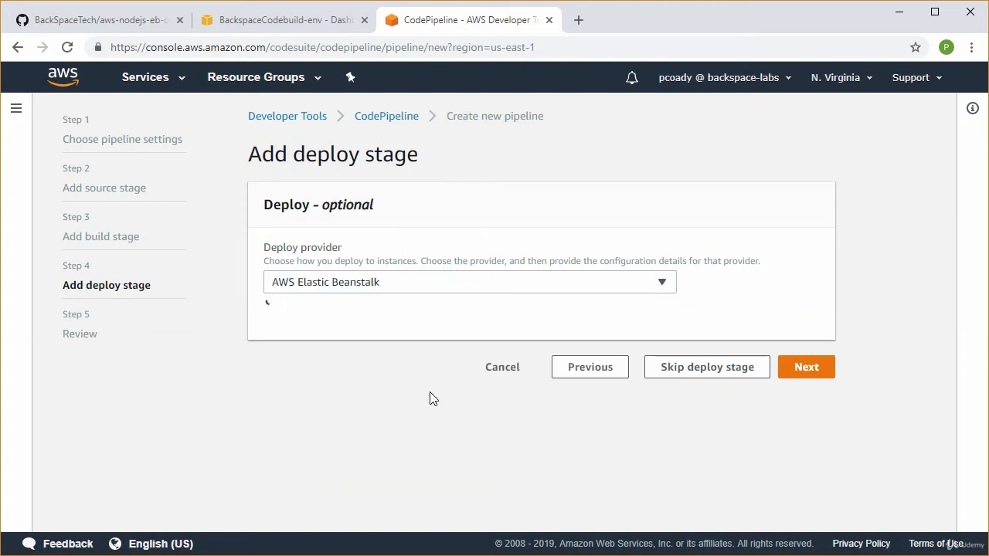
# Set the deployment target to application backspace-codebuild and environment BackspaceCodebuild-env, and continue to the review
pyautogui.scroll(-1, 428, 411)
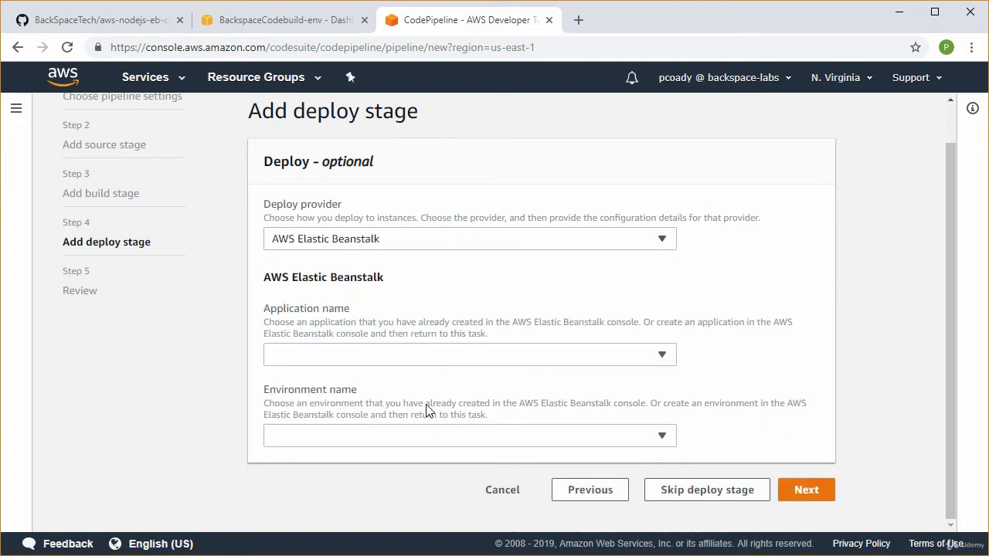
pyautogui.click(391, 355)
pyautogui.click(370, 400)
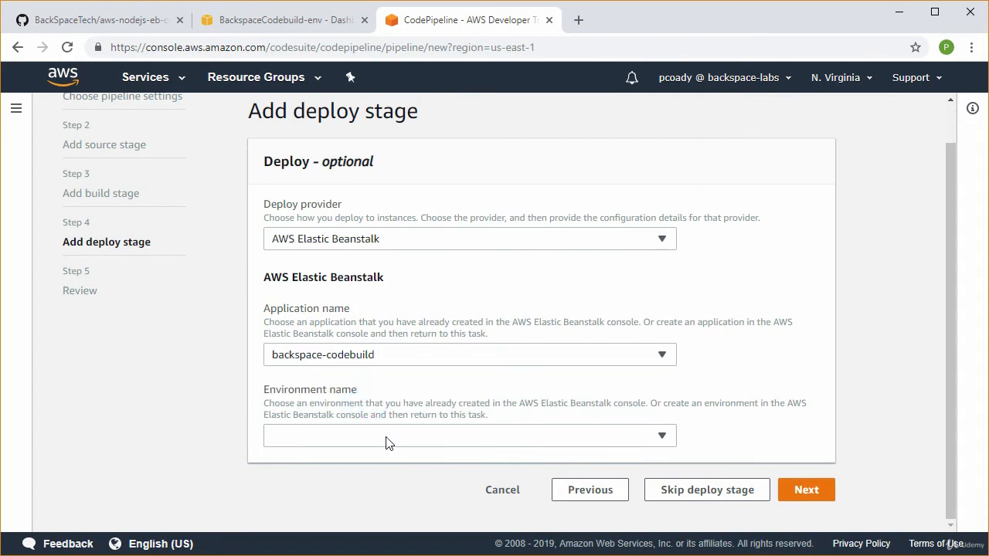
pyautogui.click(387, 440)
pyautogui.click(368, 414)
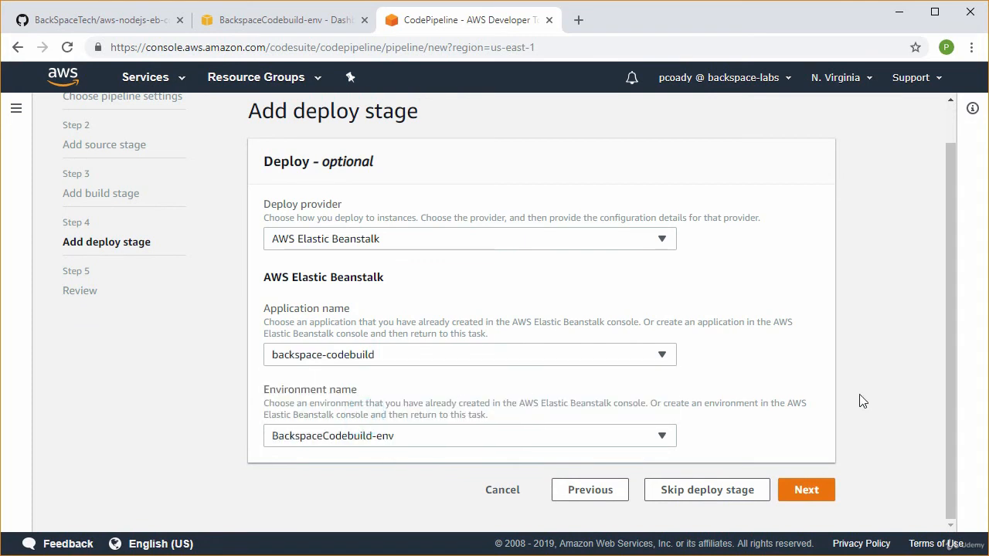
pyautogui.click(814, 492)
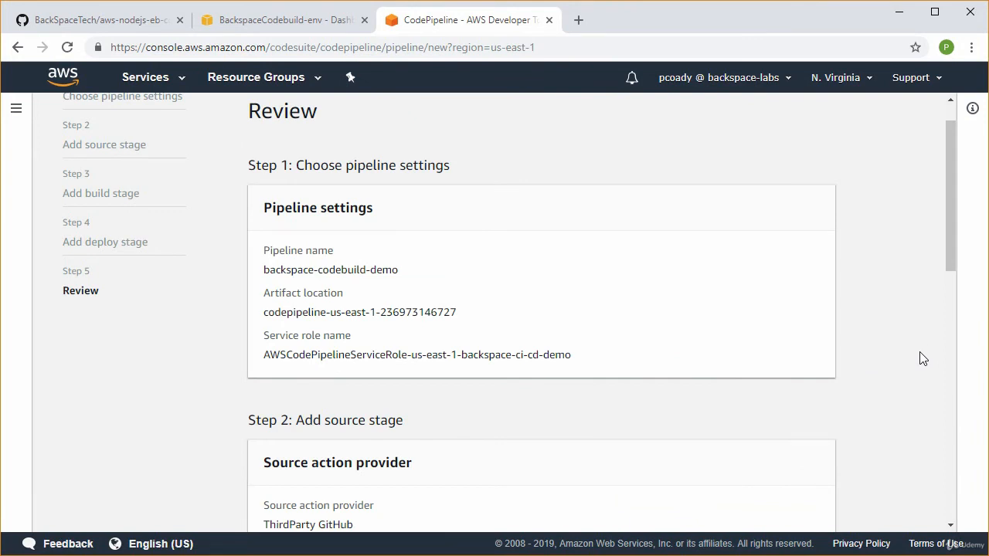
# Review the source, build and deploy stage settings and create the pipeline
pyautogui.scroll(-4, 847, 378)
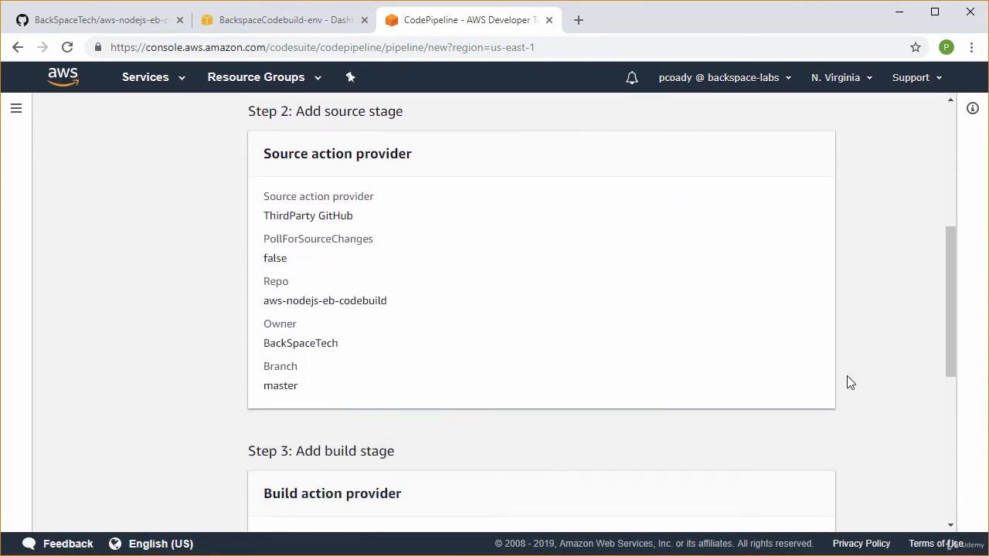
pyautogui.scroll(-3, 850, 383)
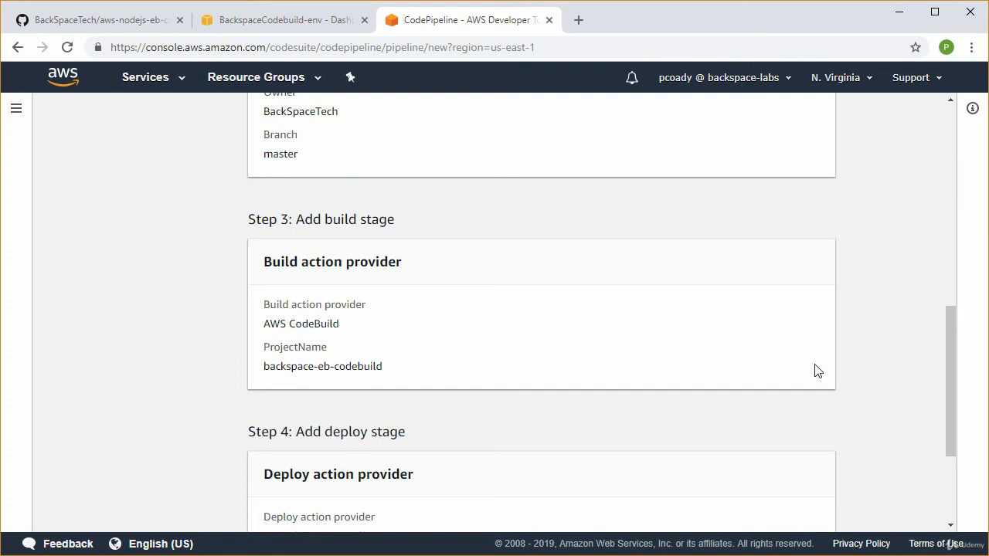
pyautogui.scroll(-2, 811, 371)
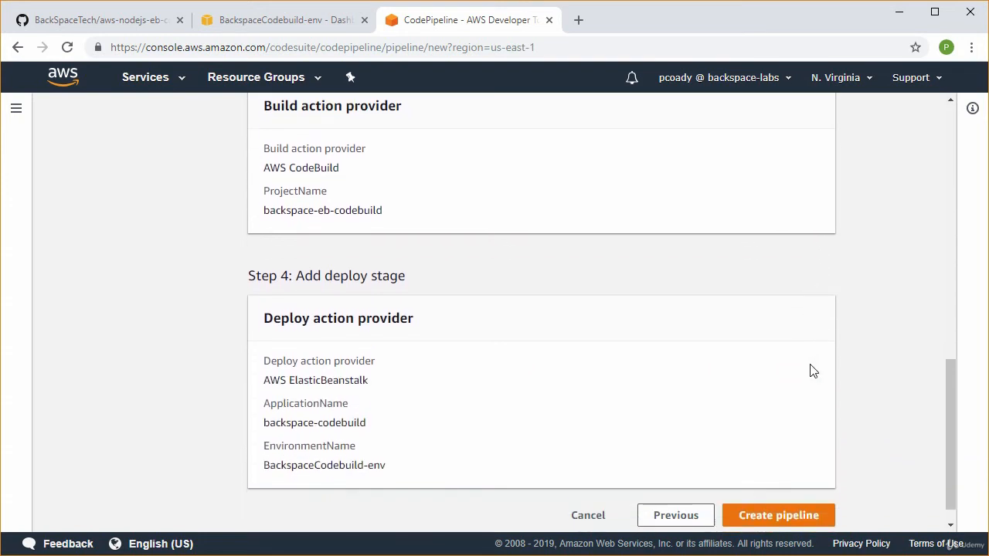
pyautogui.scroll(-1, 811, 370)
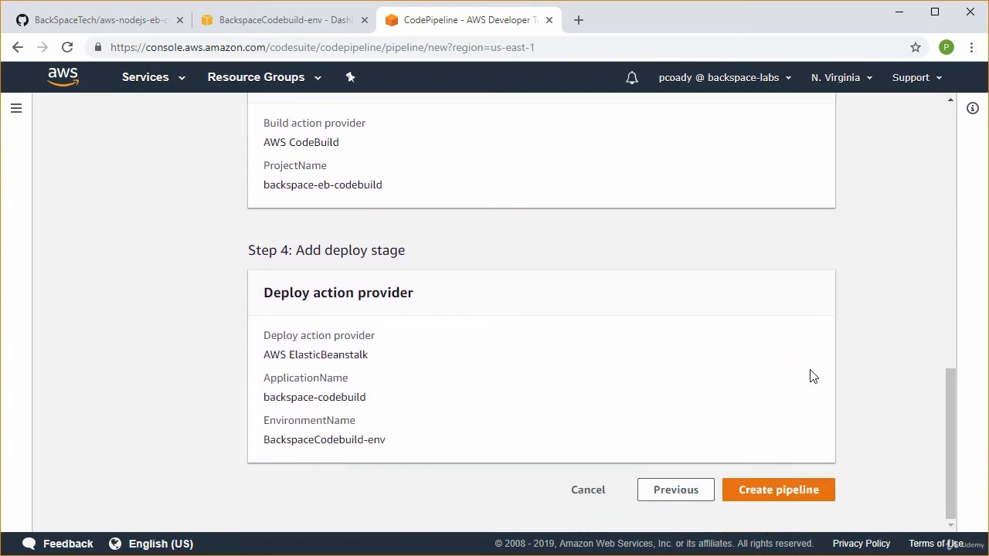
pyautogui.click(789, 502)
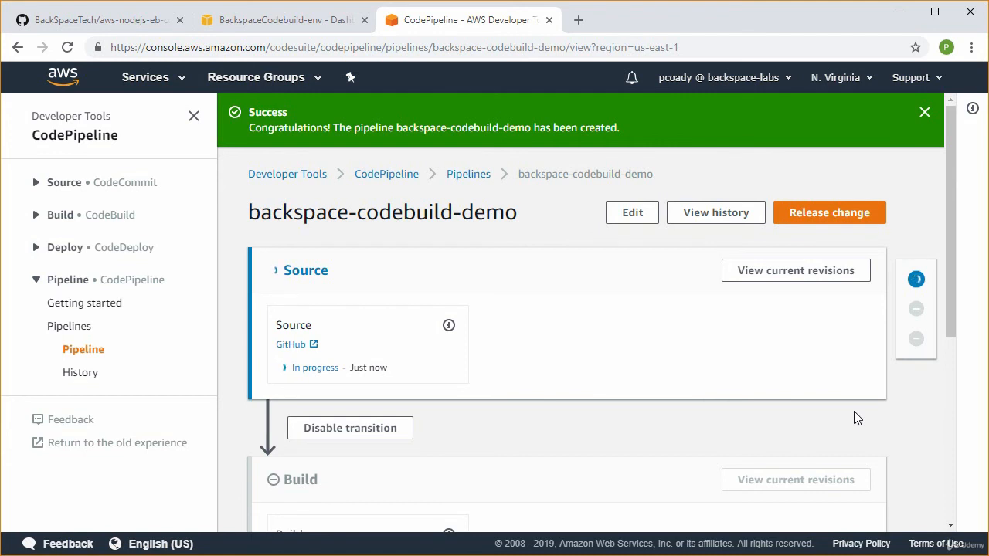
# Check the execution status of the pipeline's Source, Build and Deploy stages
pyautogui.scroll(-5, 746, 420)
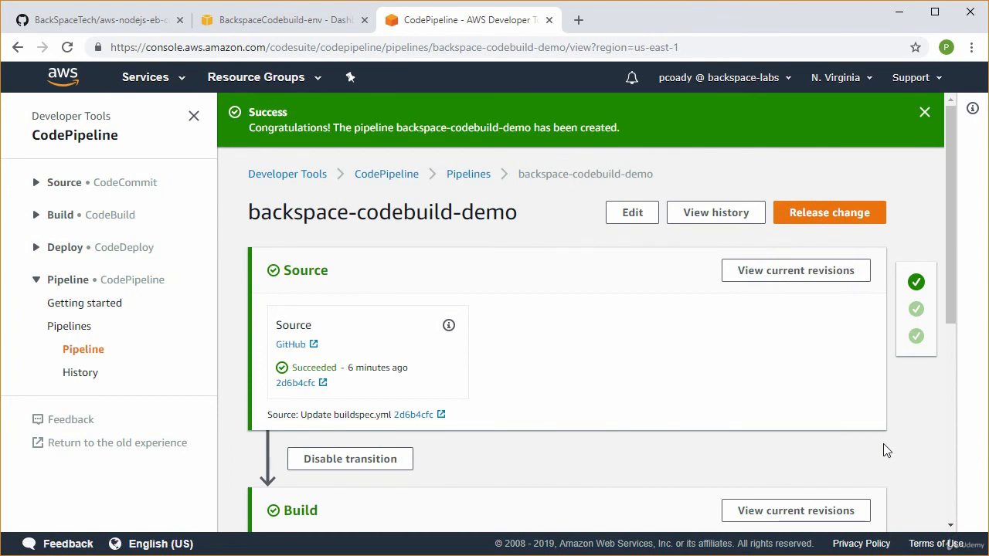
pyautogui.scroll(-1, 878, 413)
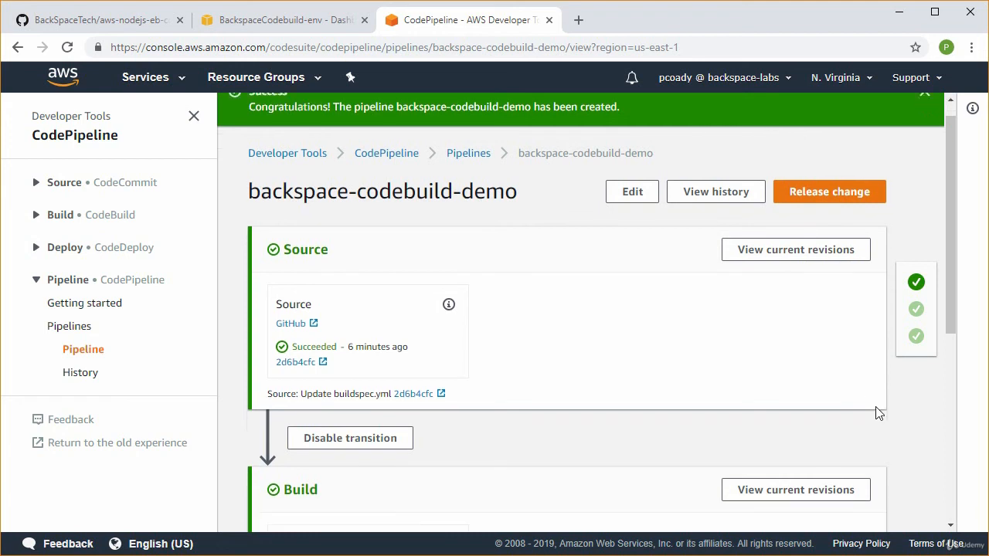
pyautogui.scroll(-1, 877, 413)
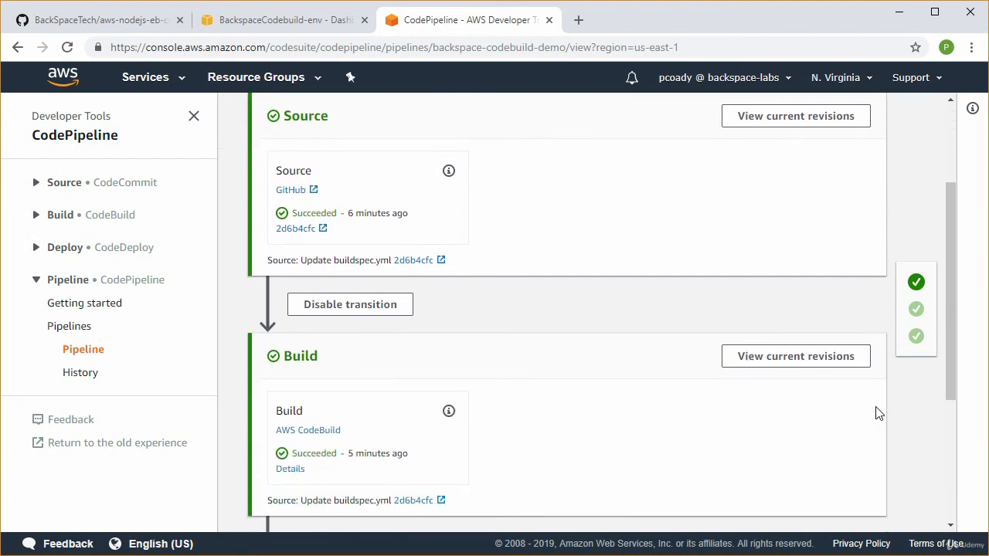
pyautogui.scroll(-3, 649, 451)
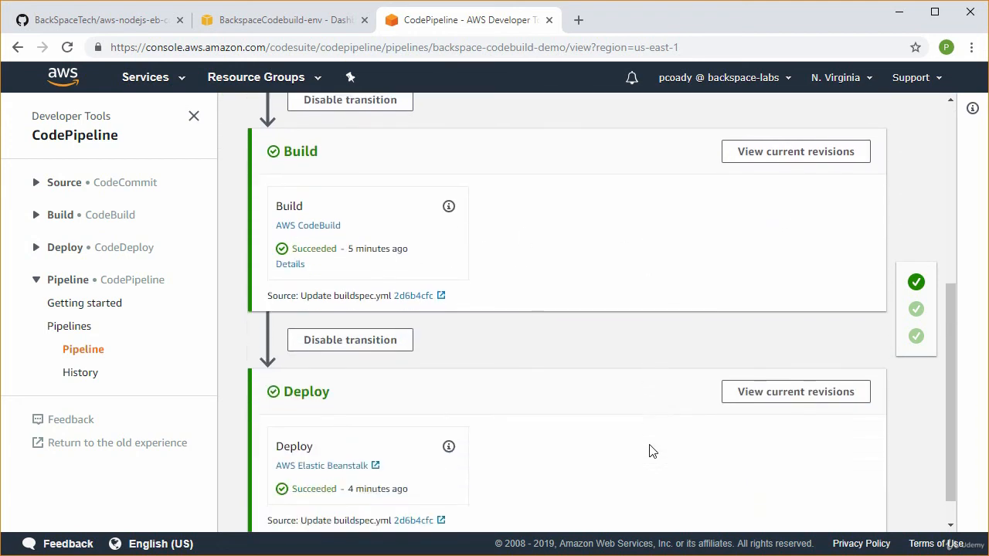
pyautogui.scroll(-1, 649, 451)
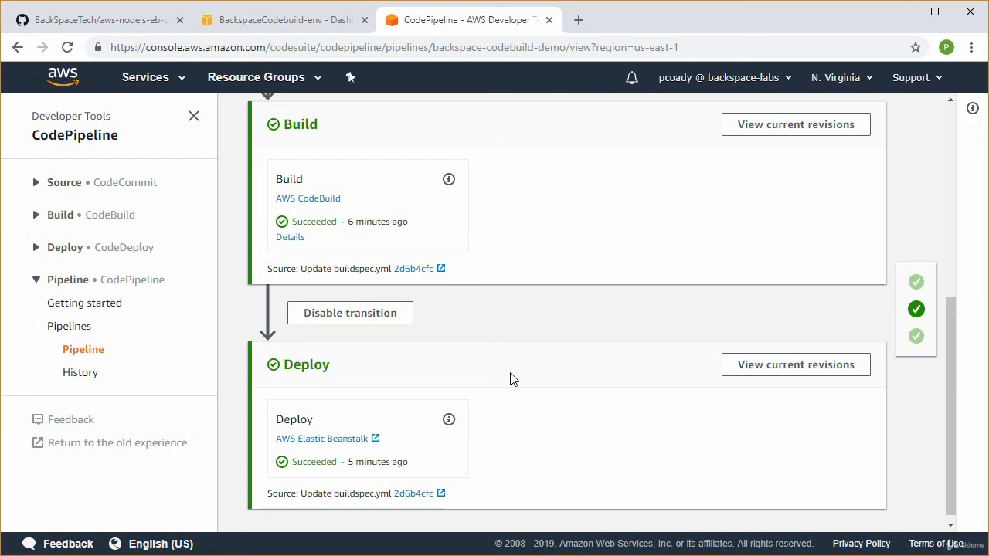
# Delete the backspace-codebuild-demo pipeline from its edit page, confirming the deletion with the word "delete"
pyautogui.scroll(5, 698, 305)
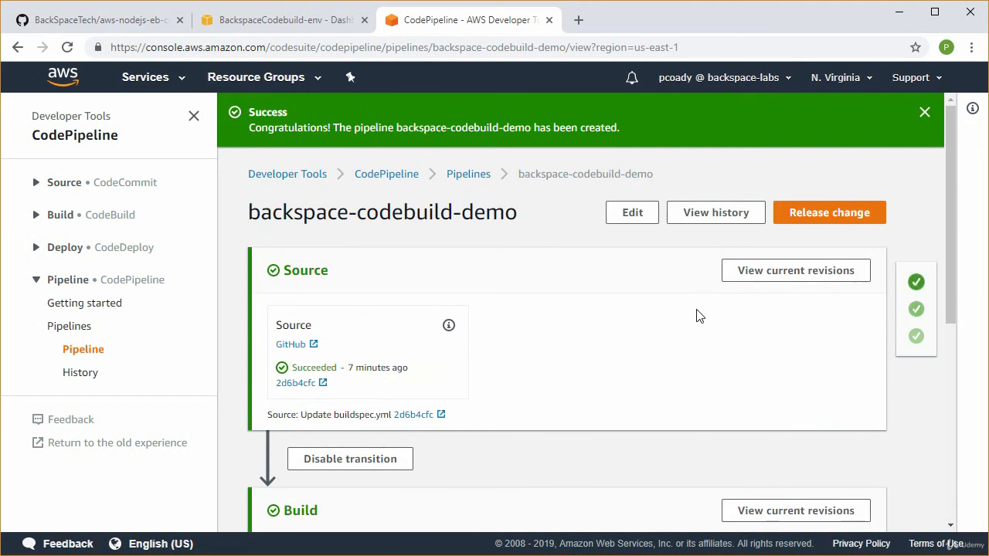
pyautogui.click(630, 216)
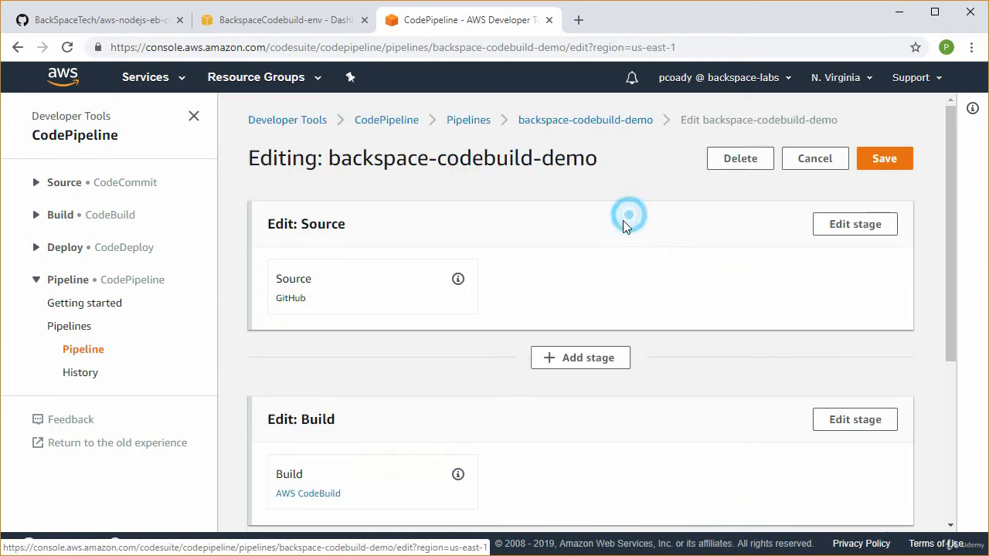
pyautogui.click(743, 164)
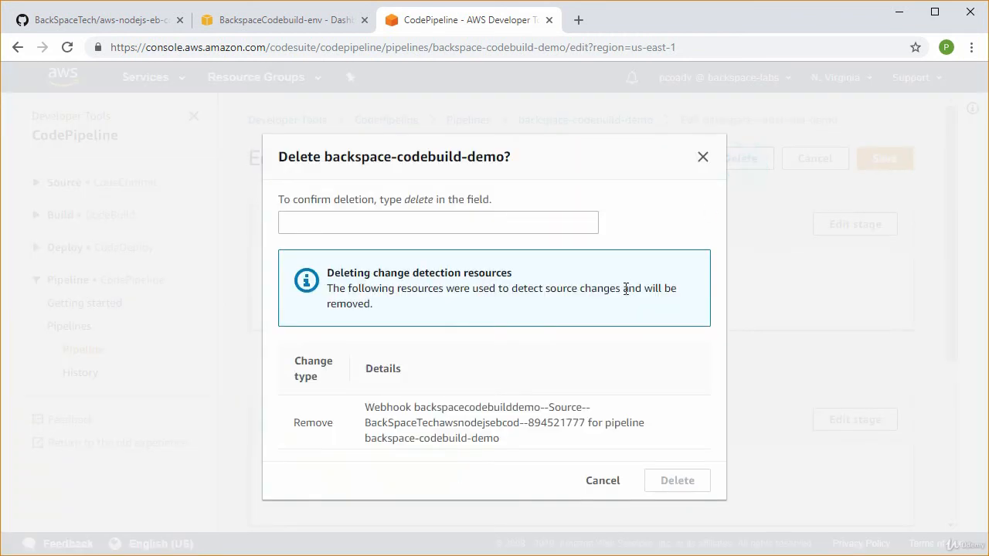
pyautogui.click(397, 223)
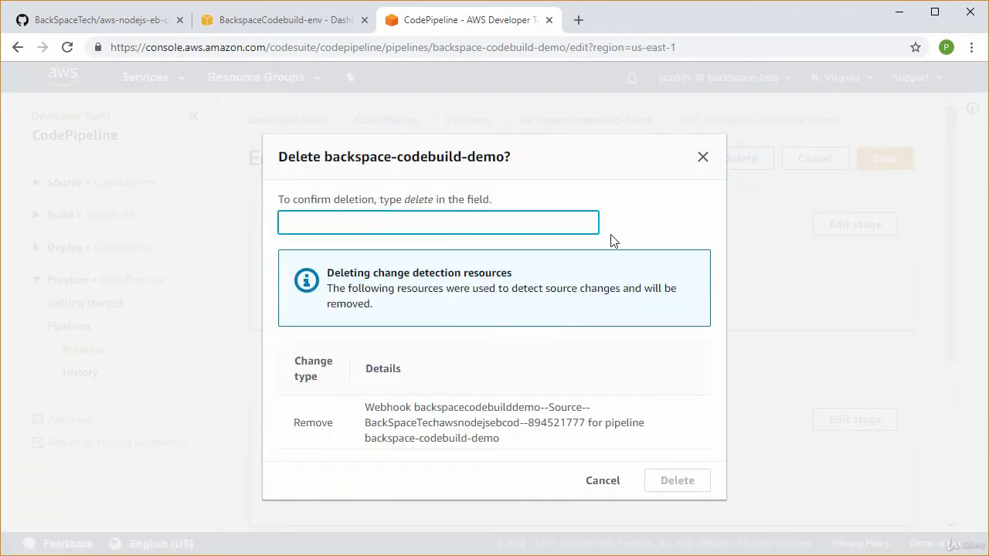
pyautogui.write('delete')
pyautogui.click(677, 481)
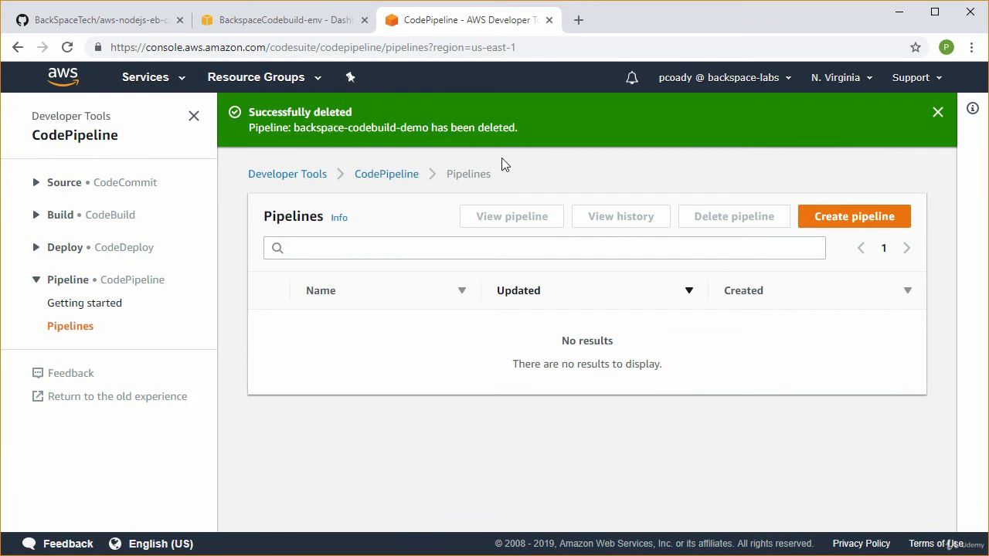
# Switch to Elastic Beanstalk, delete the backspace-codebuild application, and open the dashboard of its BackspaceCodebuild-env environment
pyautogui.click(296, 25)
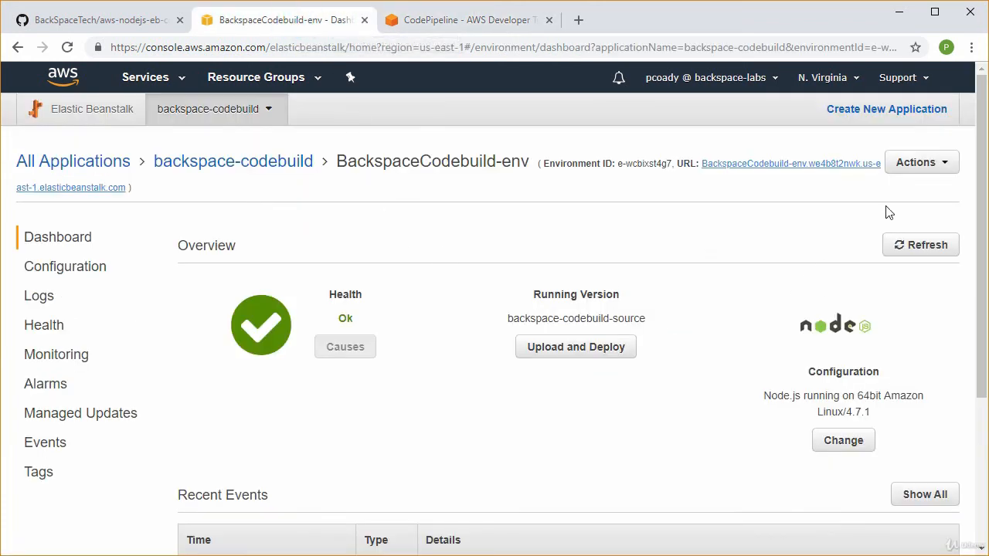
pyautogui.click(948, 173)
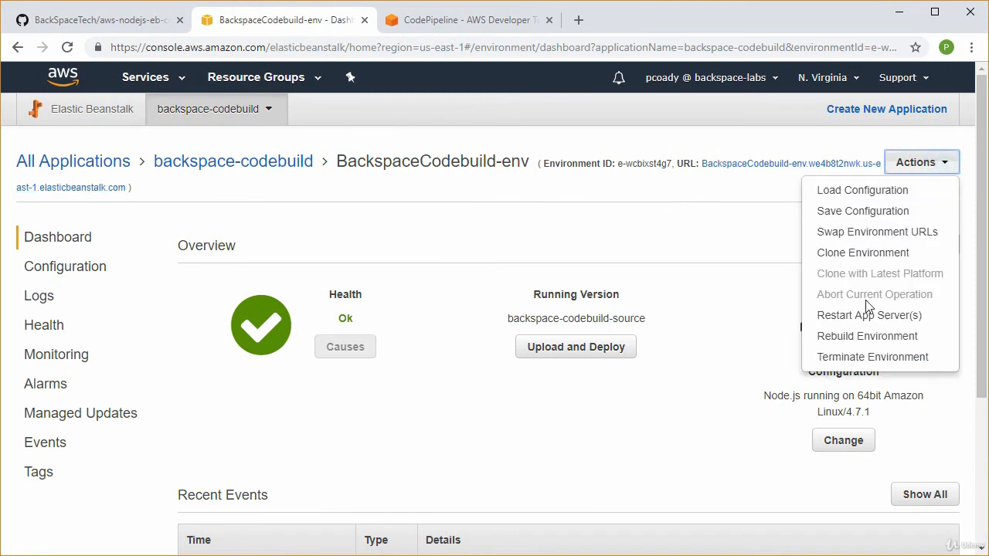
pyautogui.click(625, 240)
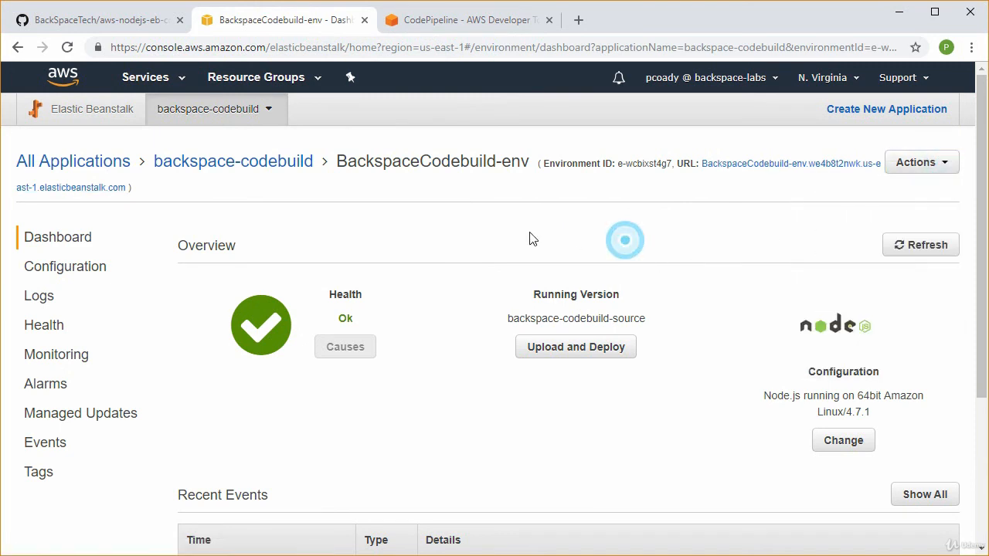
pyautogui.click(213, 164)
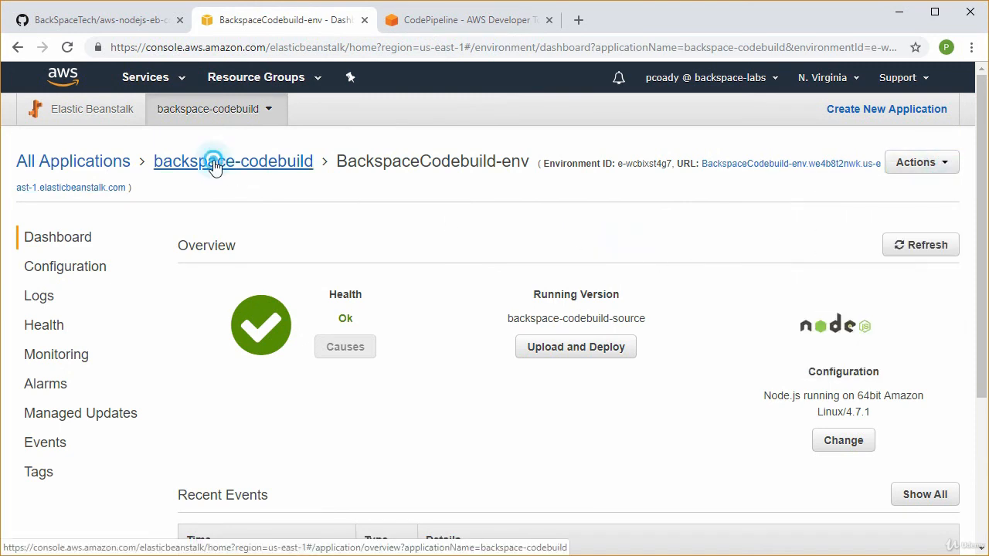
pyautogui.click(958, 166)
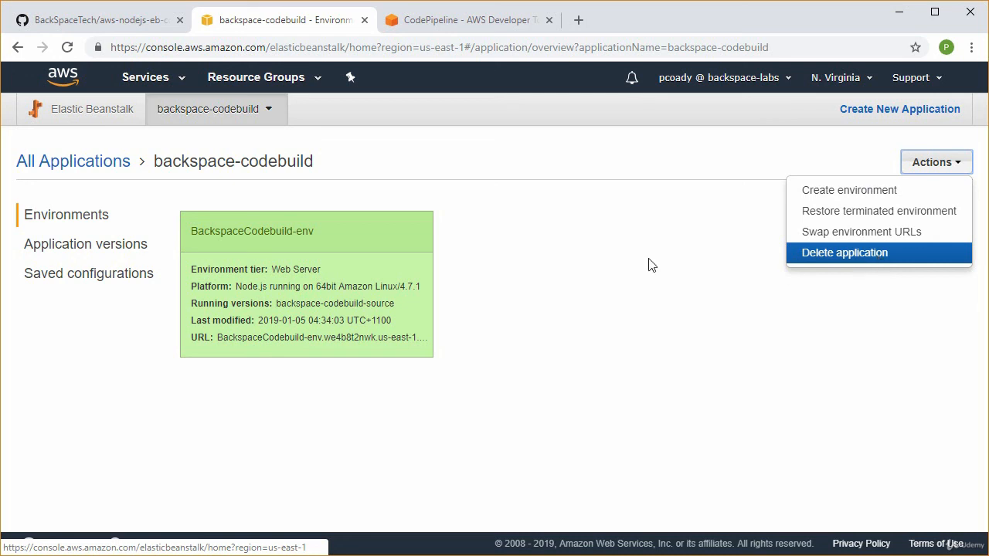
pyautogui.click(850, 253)
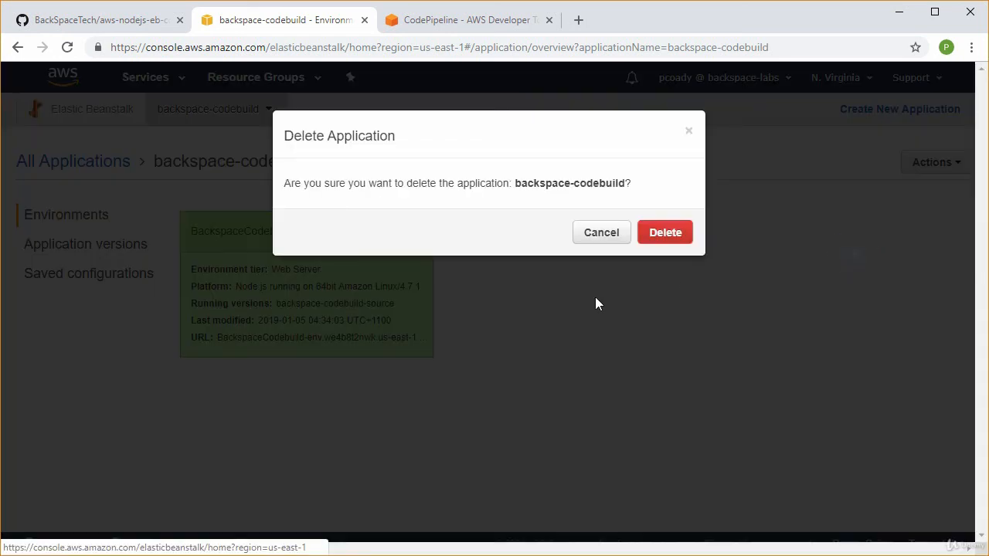
pyautogui.click(668, 233)
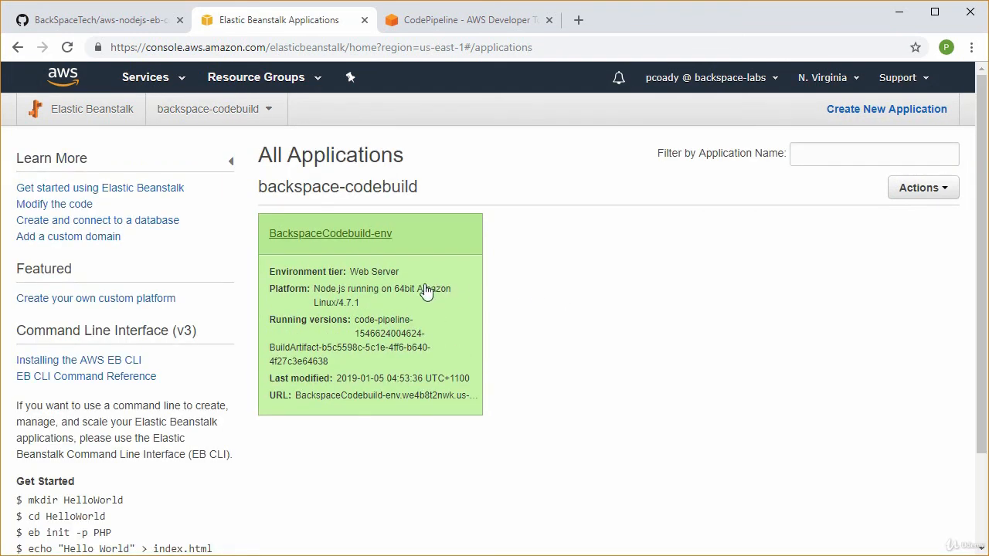
pyautogui.click(343, 234)
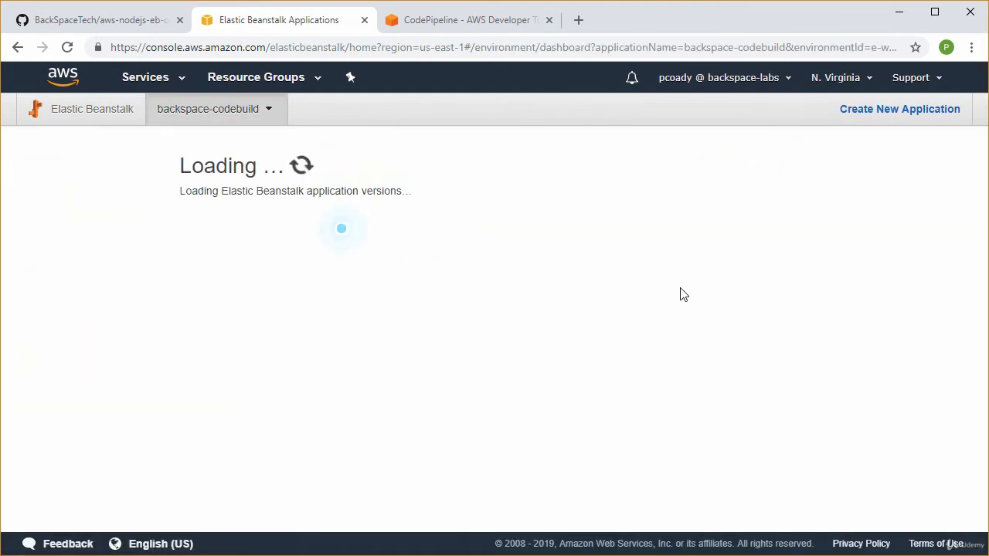